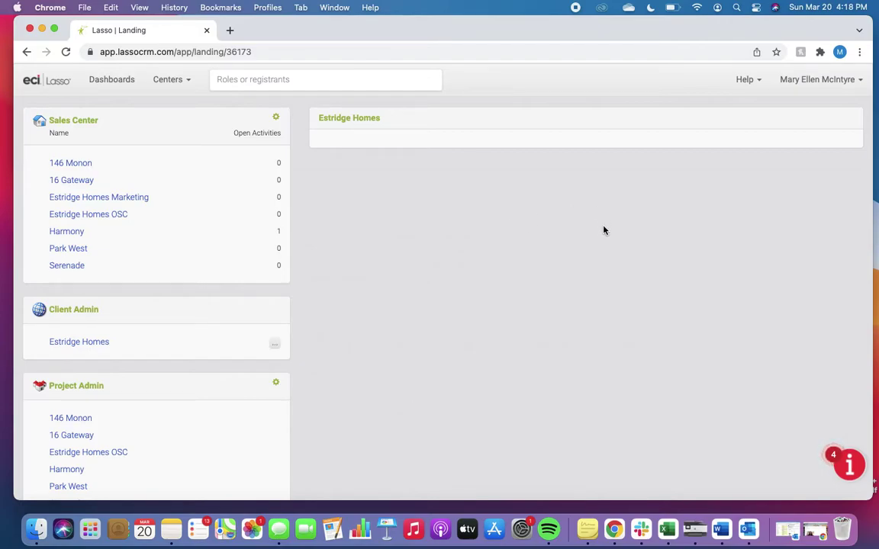
Open the BombBomb webcam video recorder extension and title the new video "Lasso Mass Mail Test".
click(820, 53)
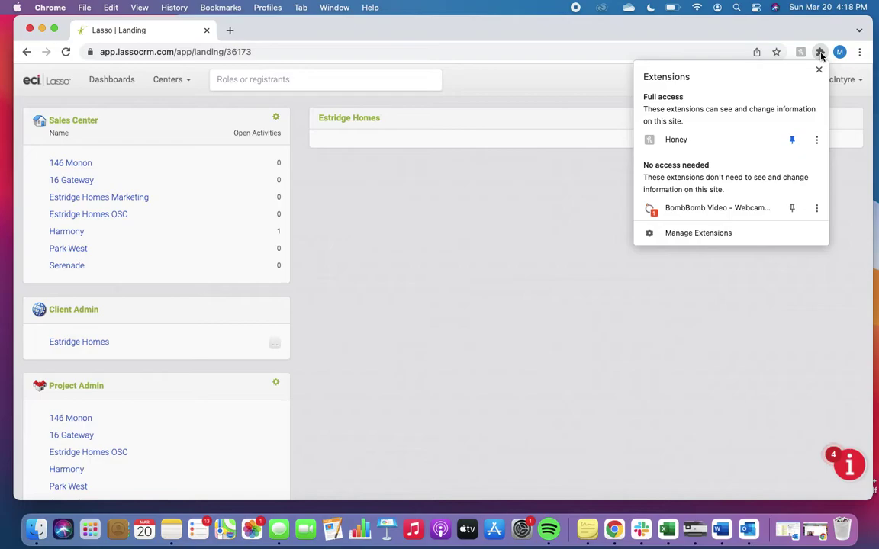
click(726, 211)
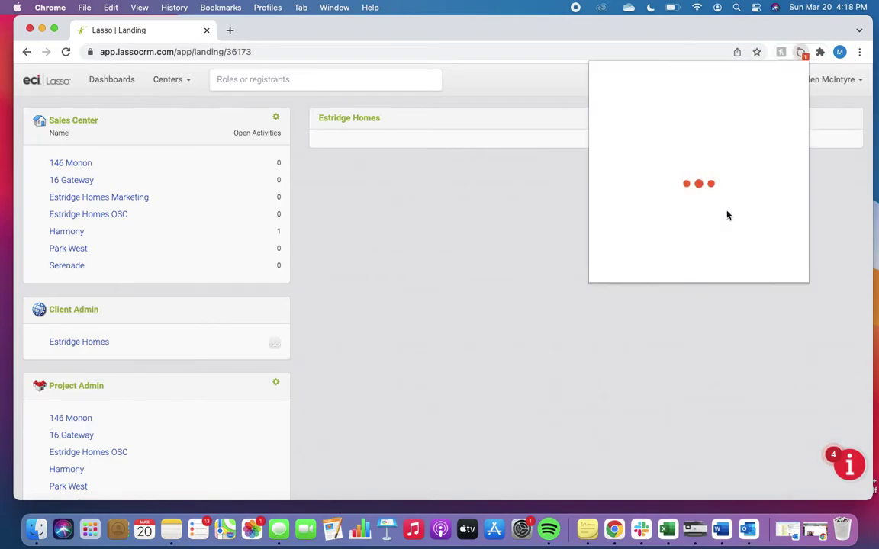
click(662, 216)
click(679, 265)
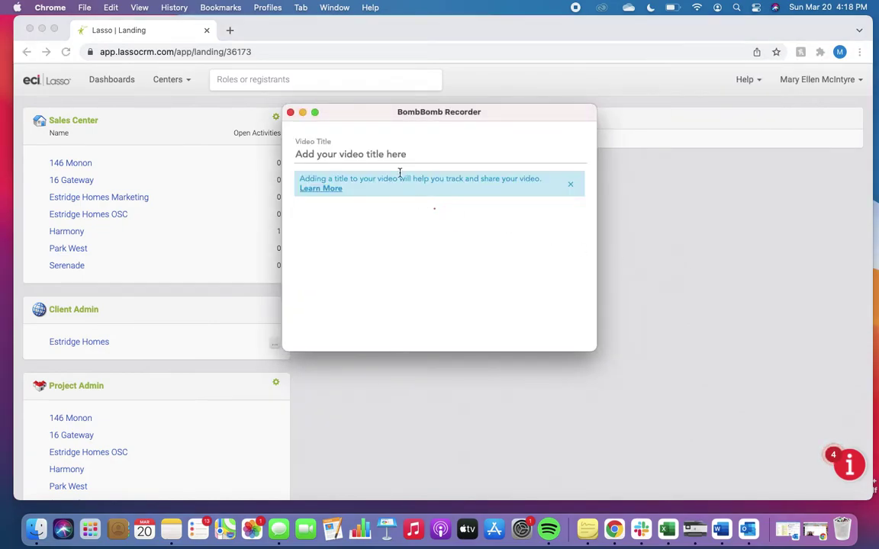
click(388, 154)
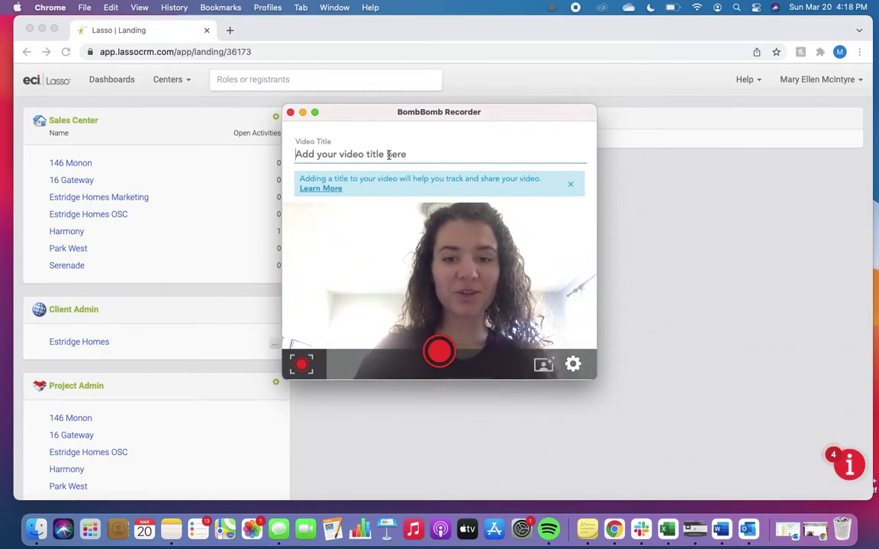
text(Lass)
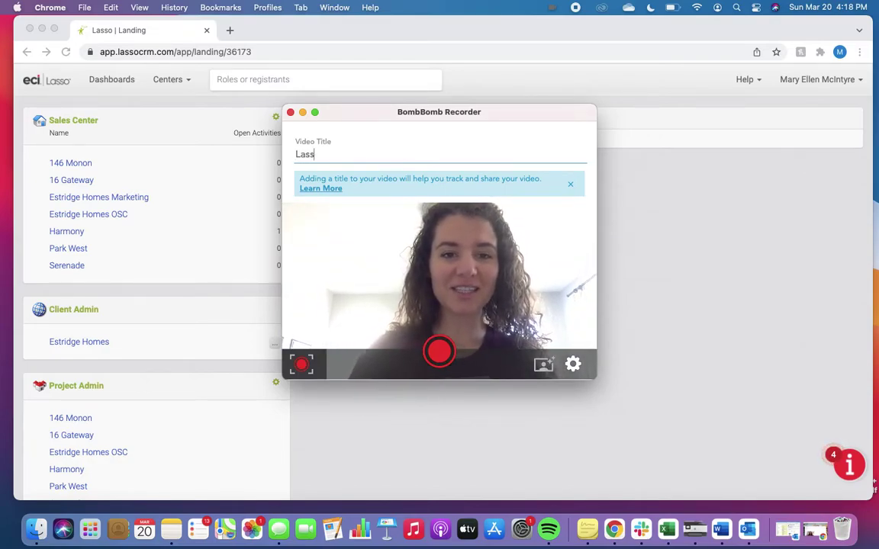
text(o Mass Mail)
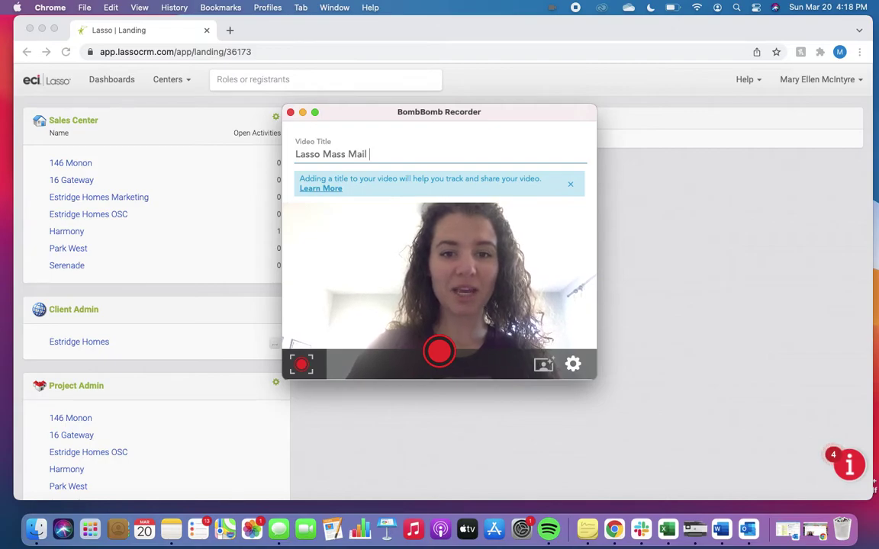
text( Test)
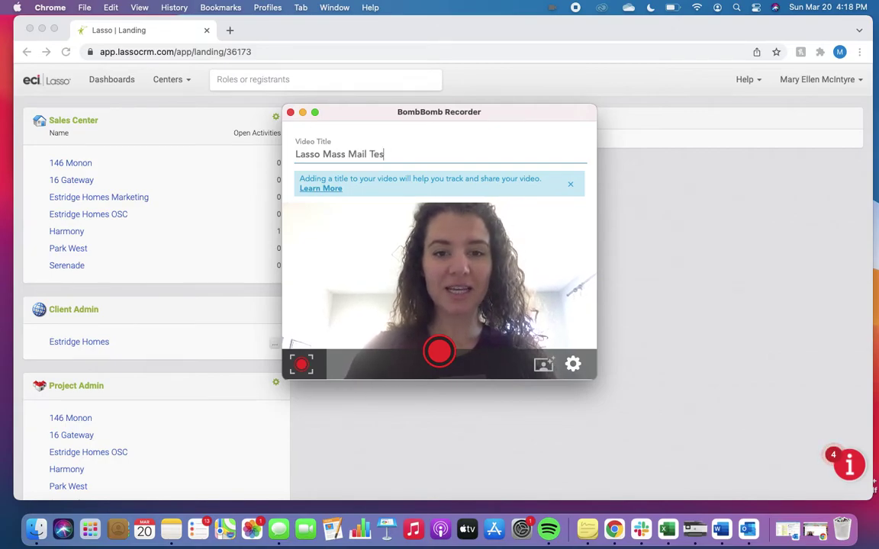
Record a webcam video of about 4 seconds, save it and close the recorder.
click(439, 353)
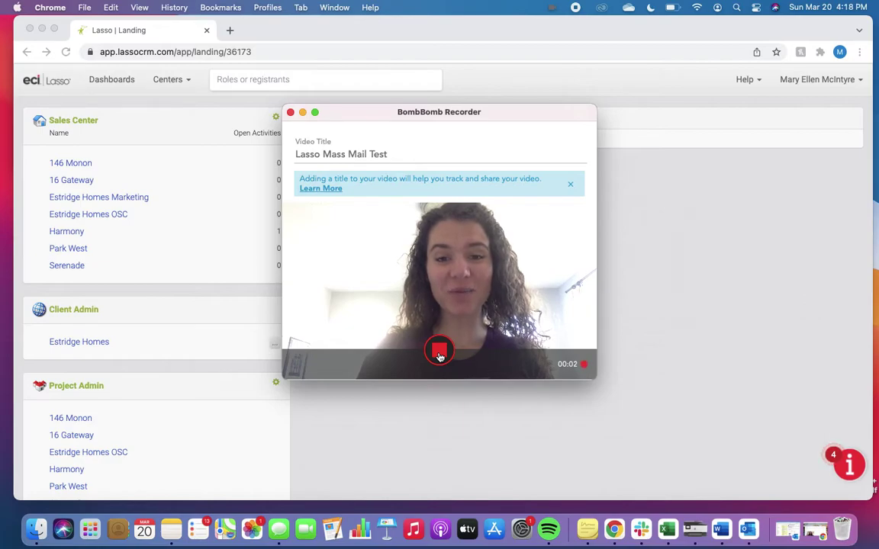
click(439, 354)
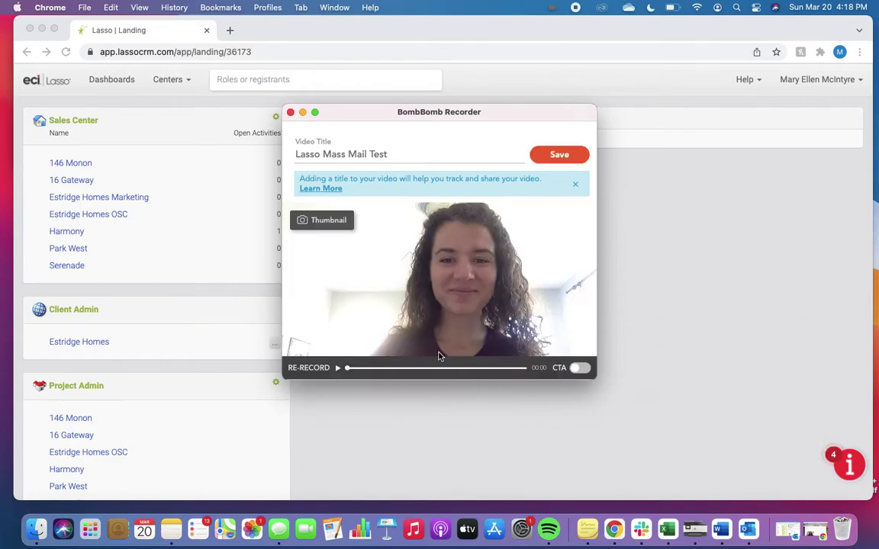
click(561, 155)
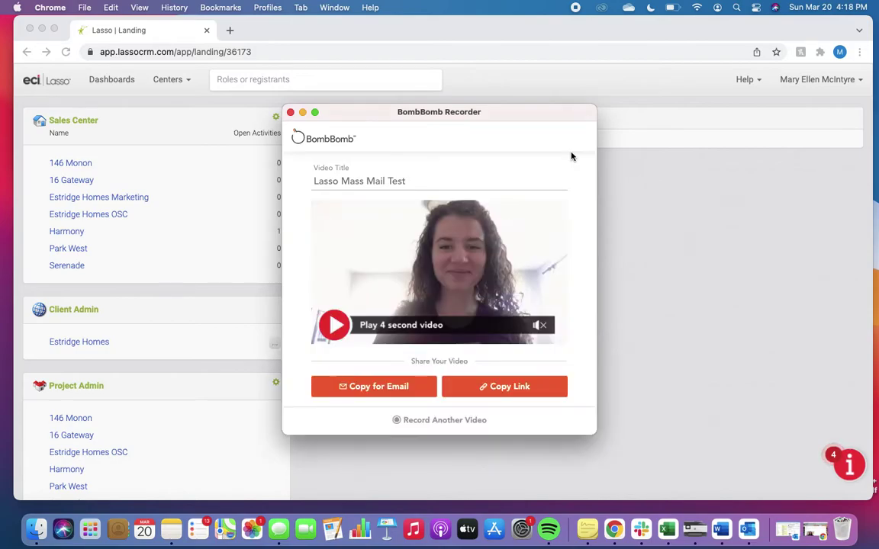
click(290, 112)
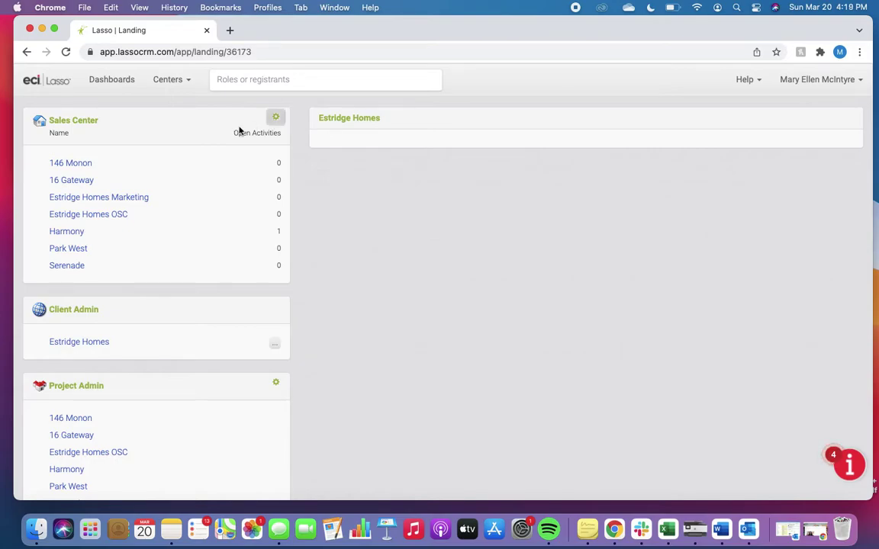
Open the email template management page of the Harmony sales center in Lasso.
click(71, 232)
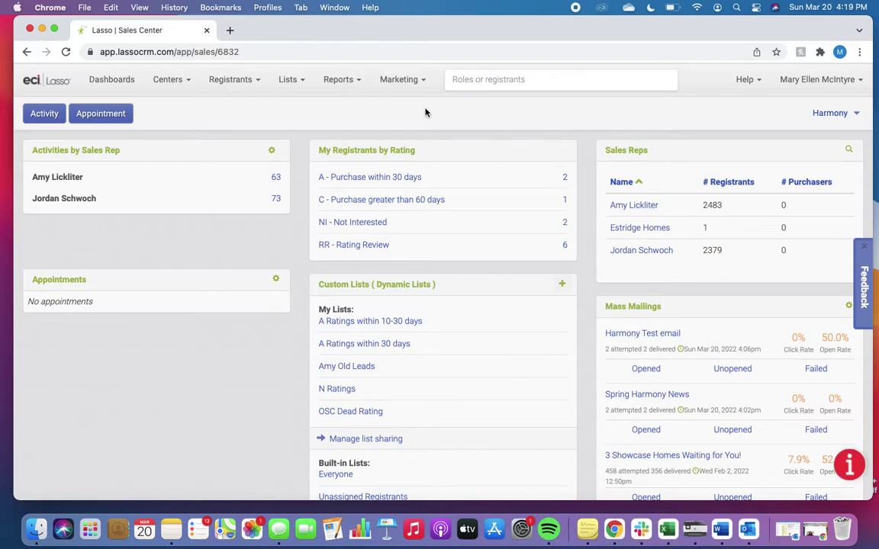
click(421, 81)
click(416, 128)
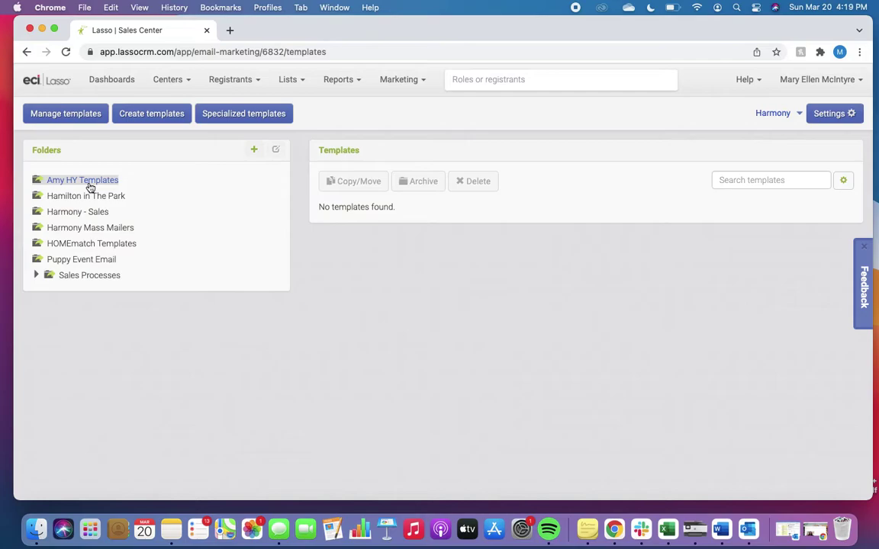
Add a private template folder named "JS Nurture Monthly".
click(253, 151)
text(JS)
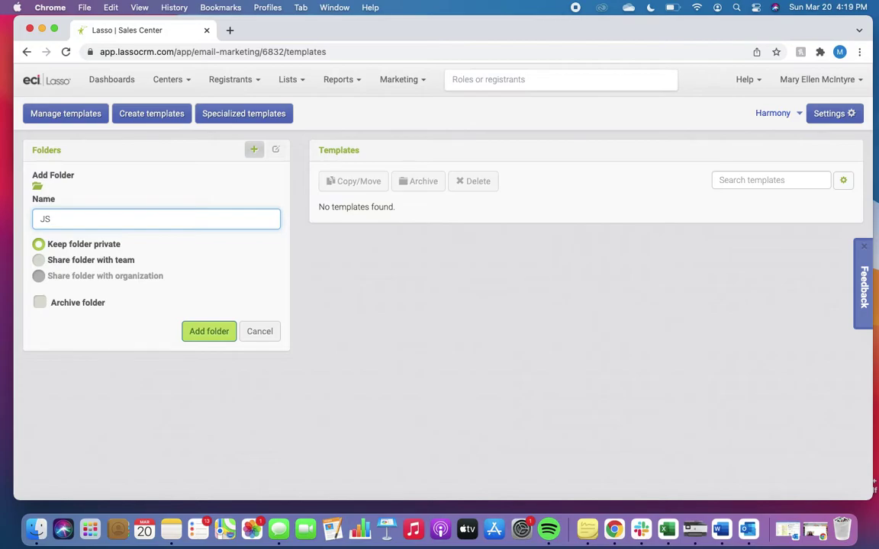
text(Nurture Montly)
key(BackSpace)
key(BackSpace)
text(hly)
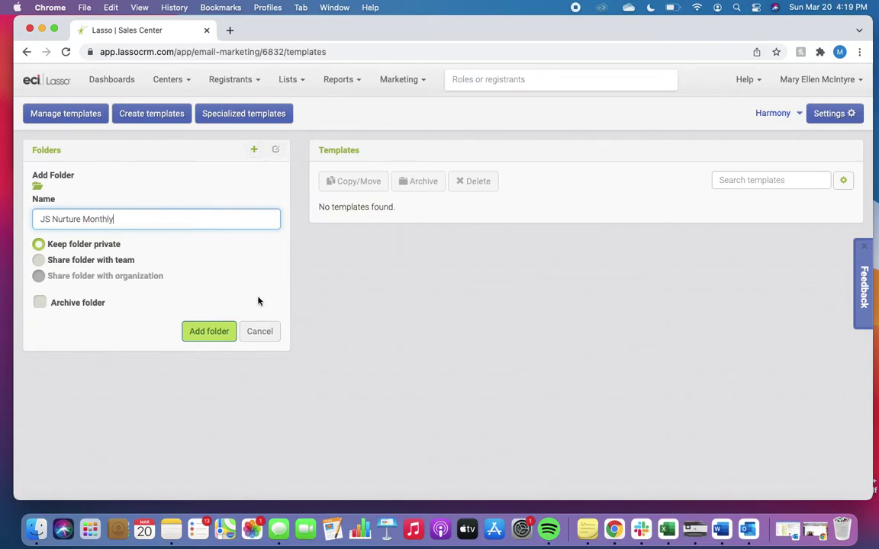
click(218, 331)
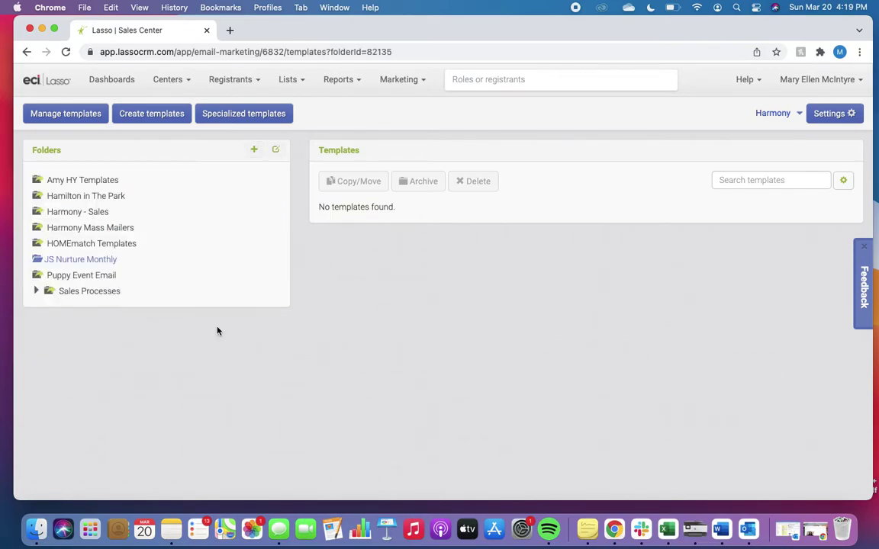
Create a basic template named "April Nurture Mass Mail" in the JS Nurture Monthly folder and open it for editing.
click(162, 119)
click(275, 286)
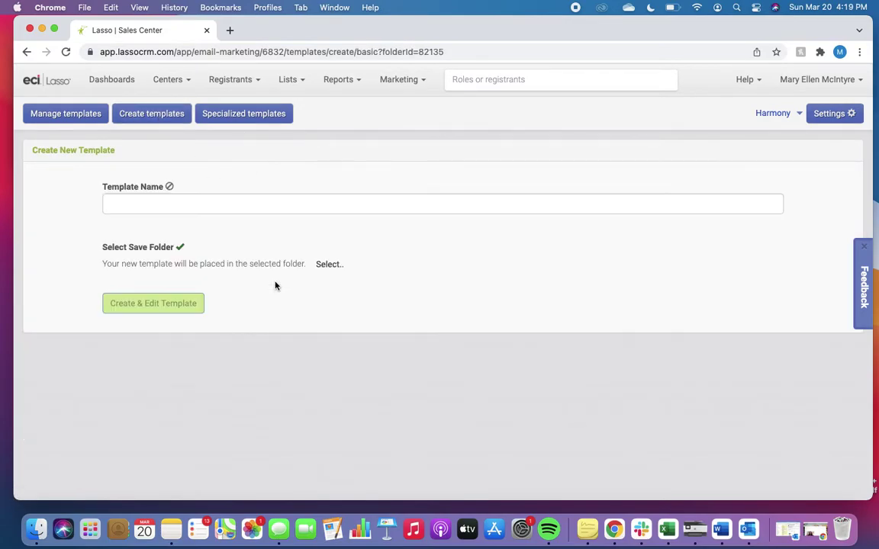
click(210, 202)
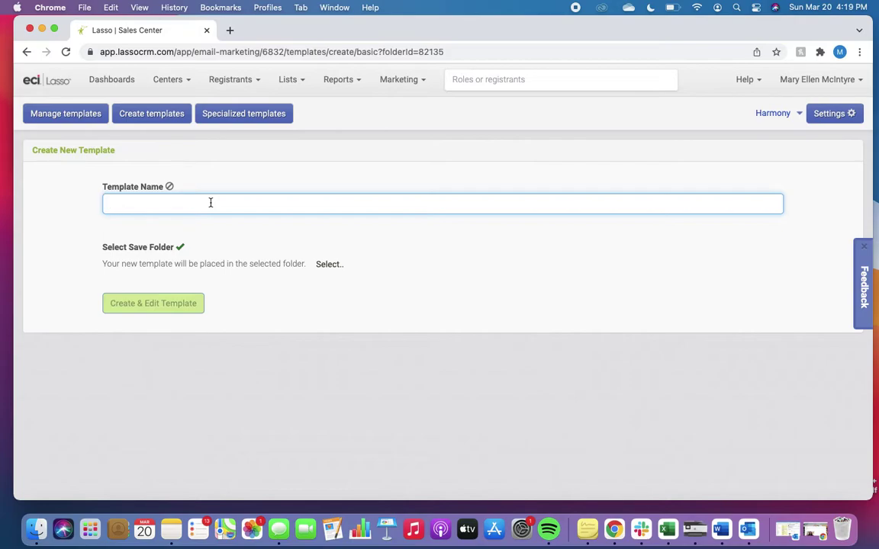
text(April )
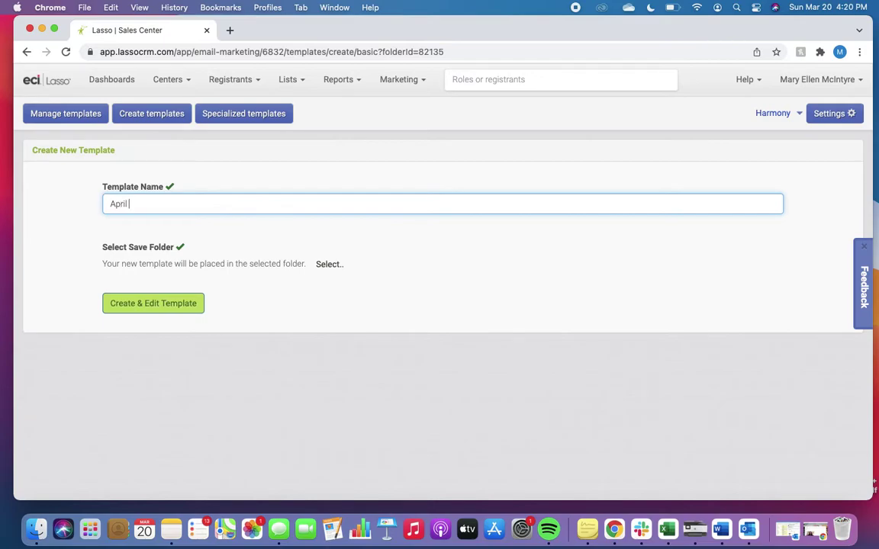
text(Nurture Mass Mail)
click(328, 265)
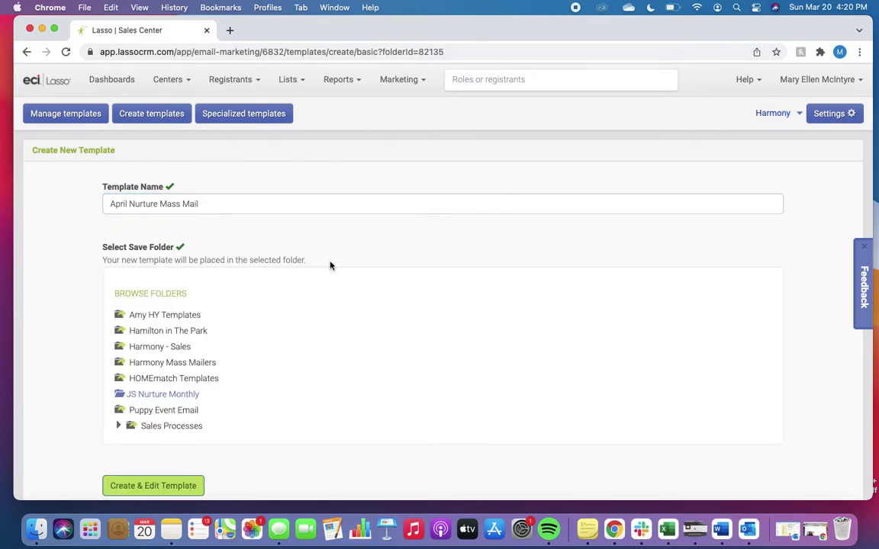
click(183, 392)
click(181, 394)
scroll(298, 424, down, 1)
click(196, 455)
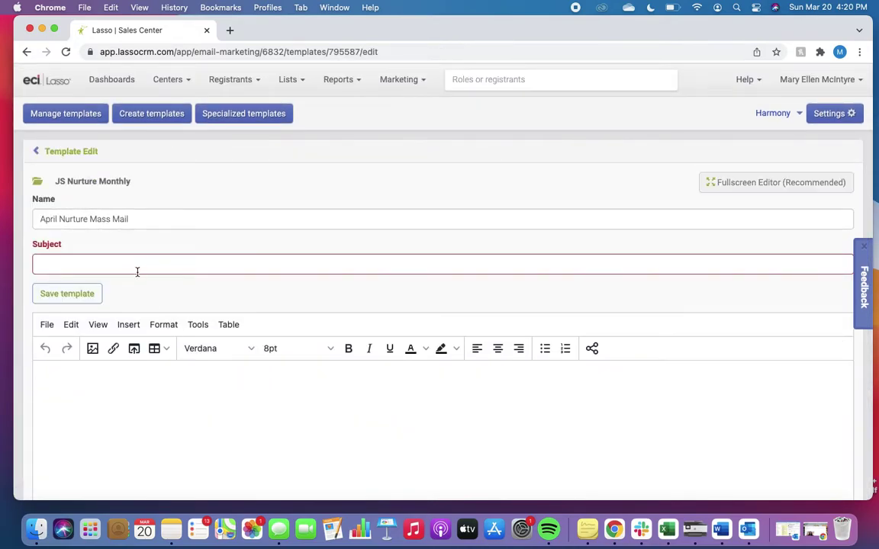
Set the template's subject to "It's Spring in Harmony!" and save the template.
click(136, 262)
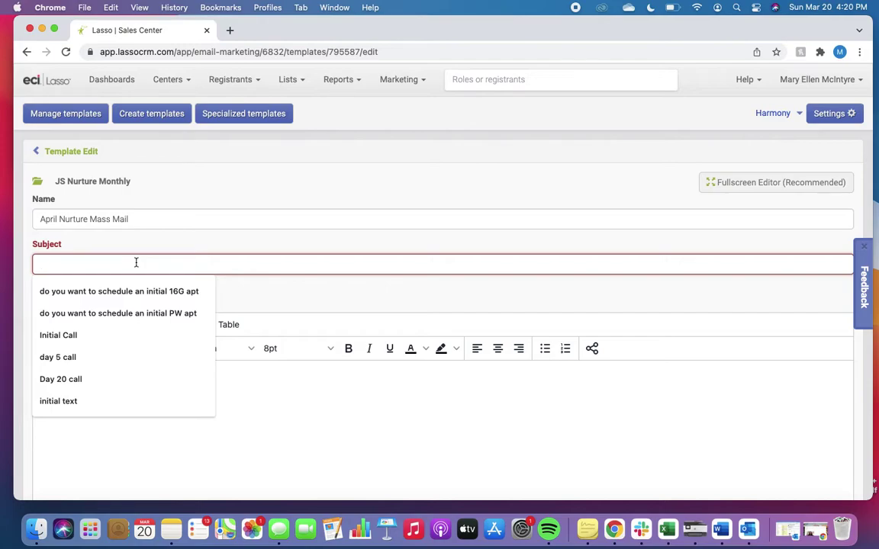
text(It's Sp)
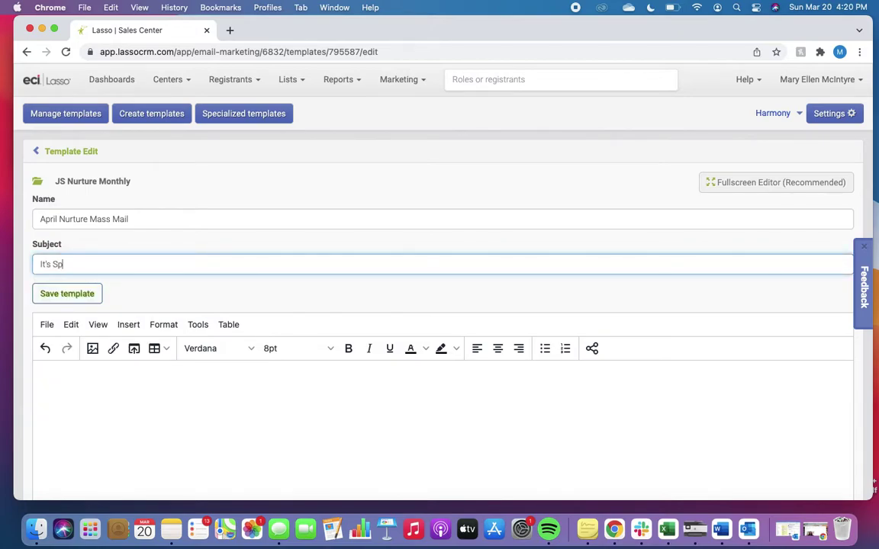
text(ring in Harmony!)
click(75, 297)
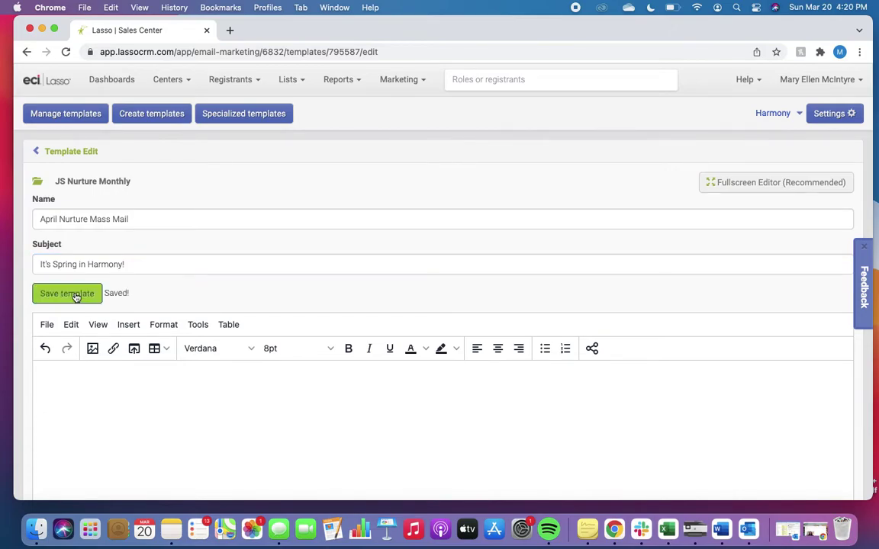
Start the email body with the greeting "Hello" followed by the registrant first name token and a comma.
scroll(140, 402, down, 3)
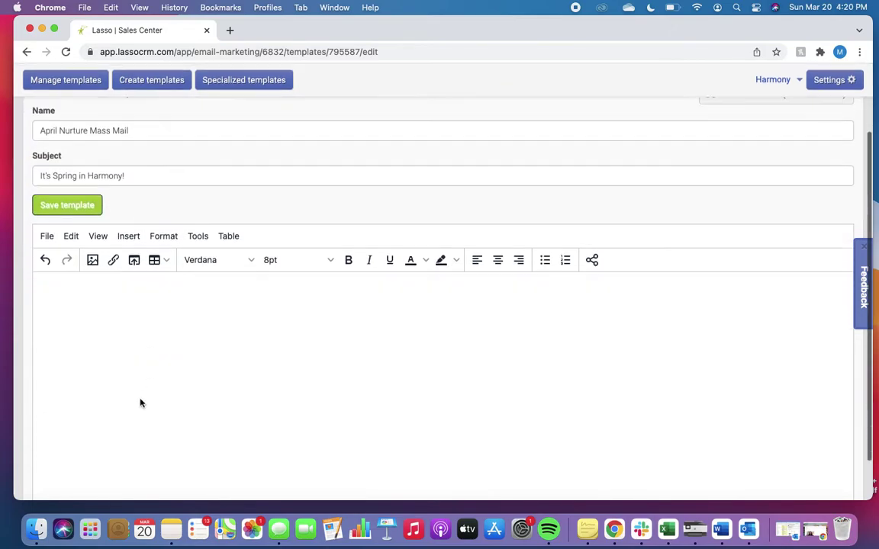
click(66, 276)
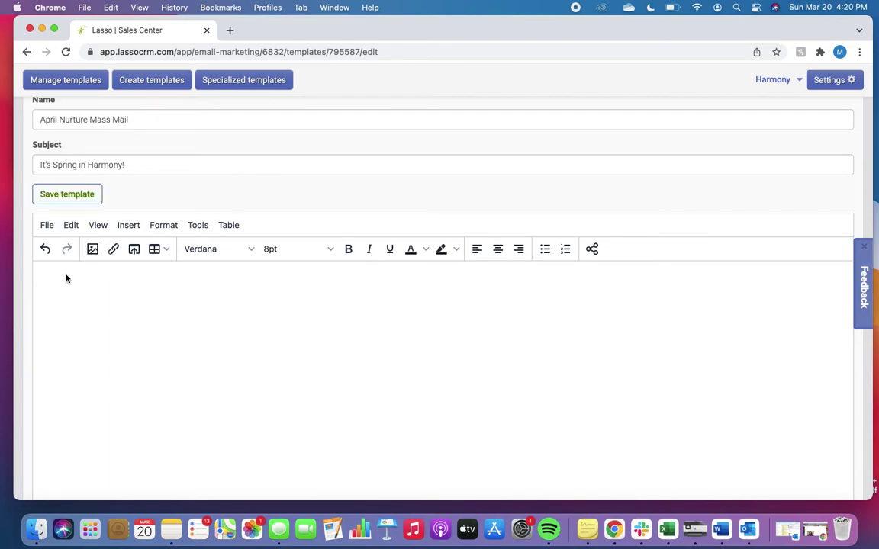
text(Hello)
click(129, 227)
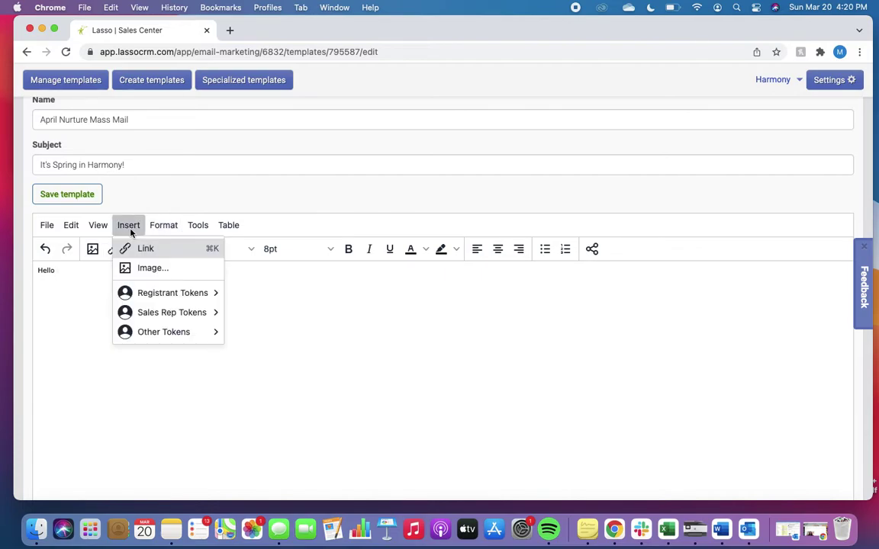
mouse_move(156, 293)
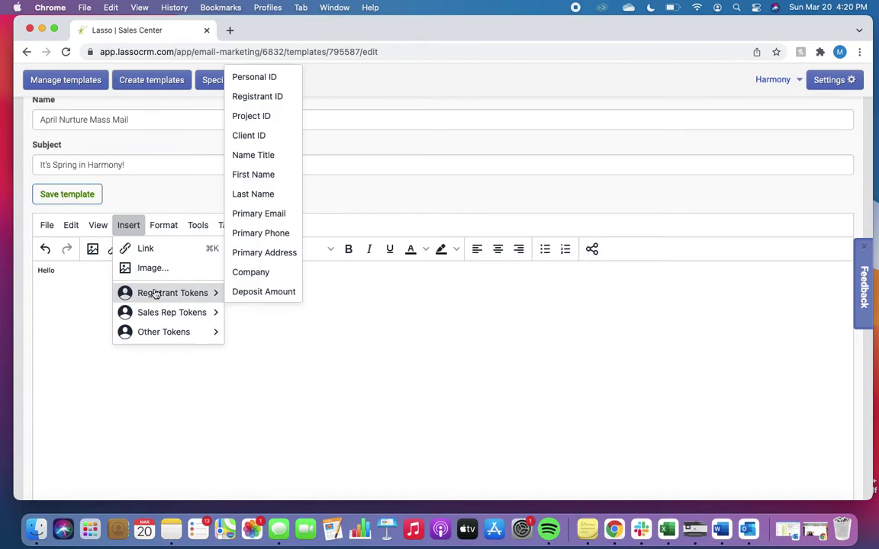
mouse_move(158, 313)
click(251, 175)
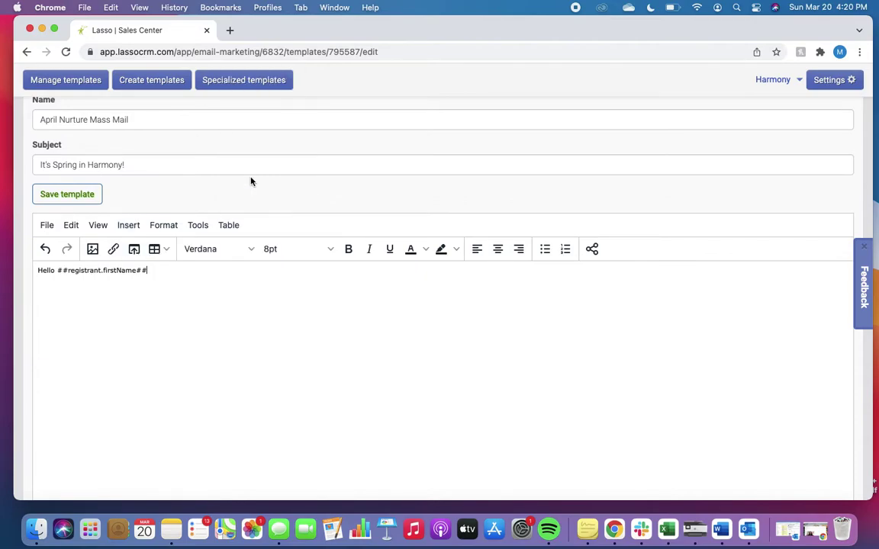
text(,)
Below the greeting, write the paragraphs "I hope you're doing well!" and "Blah blah blah." and the closing "Take care,".
text(I hope you're )
text(doing well!)
key(Return)
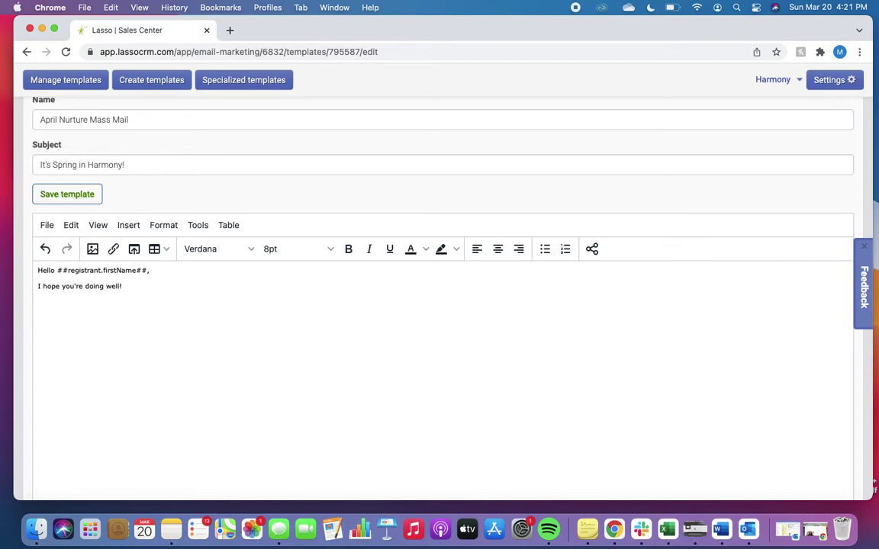
text(Blah blah blah.)
key(Return)
text(Take care,)
key(Return)
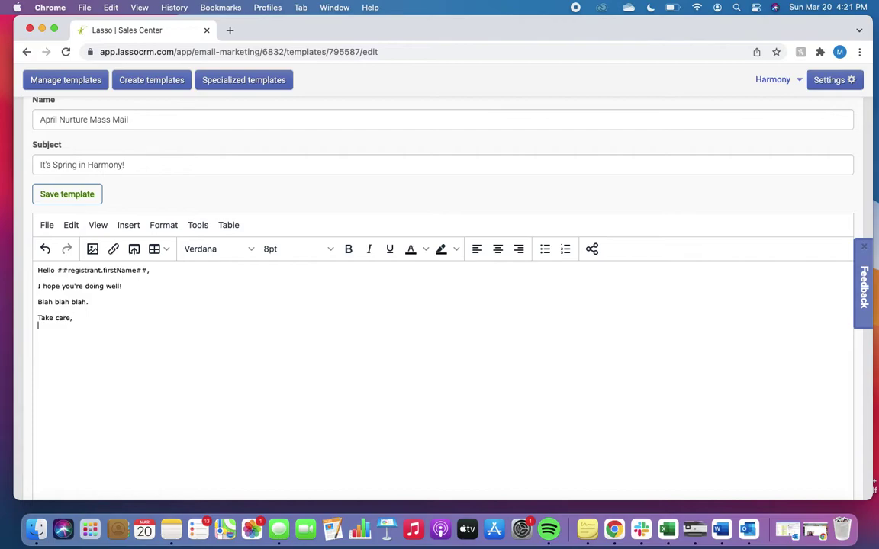
Insert the sales rep first name and phone tokens on separate lines below "Take care,".
click(128, 226)
mouse_move(160, 294)
mouse_move(158, 313)
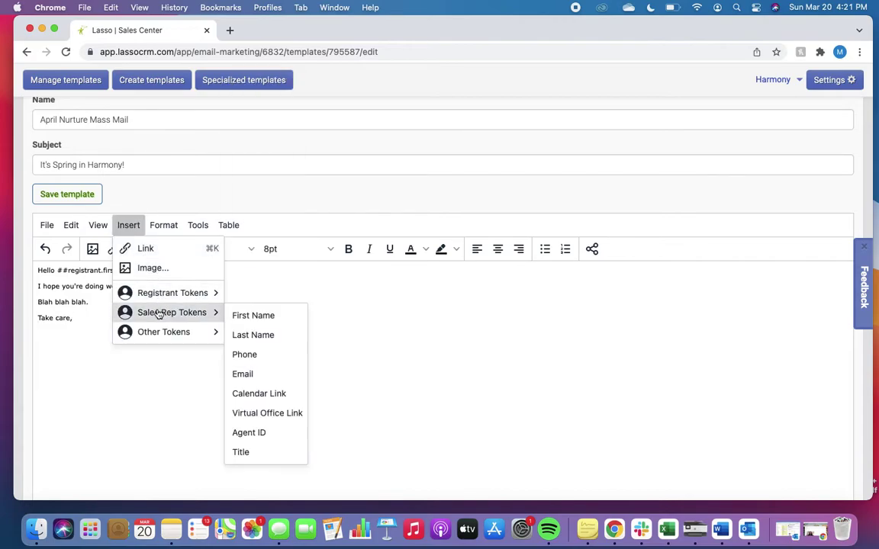
click(252, 315)
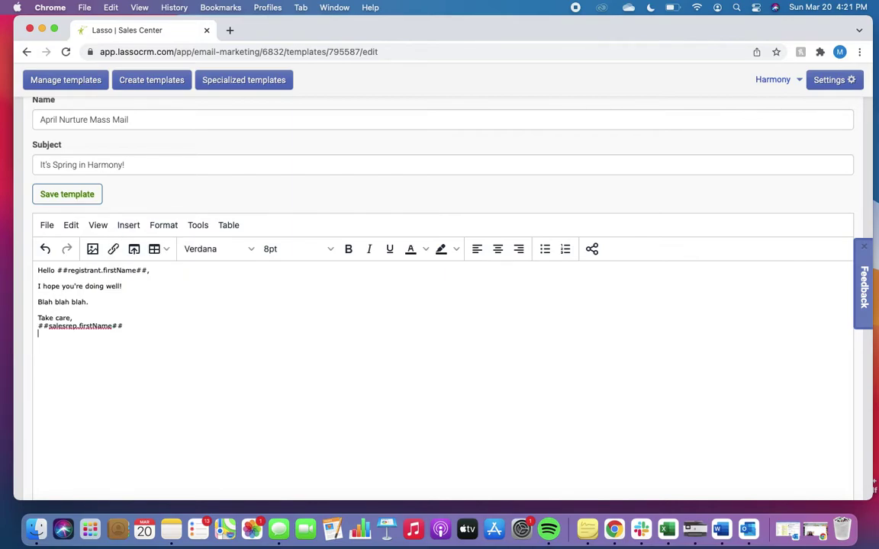
click(130, 230)
mouse_move(151, 315)
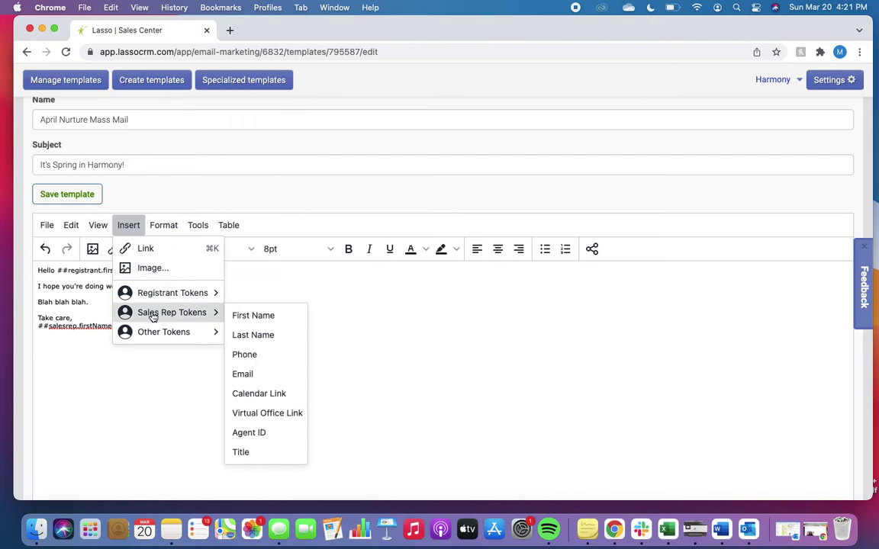
click(242, 357)
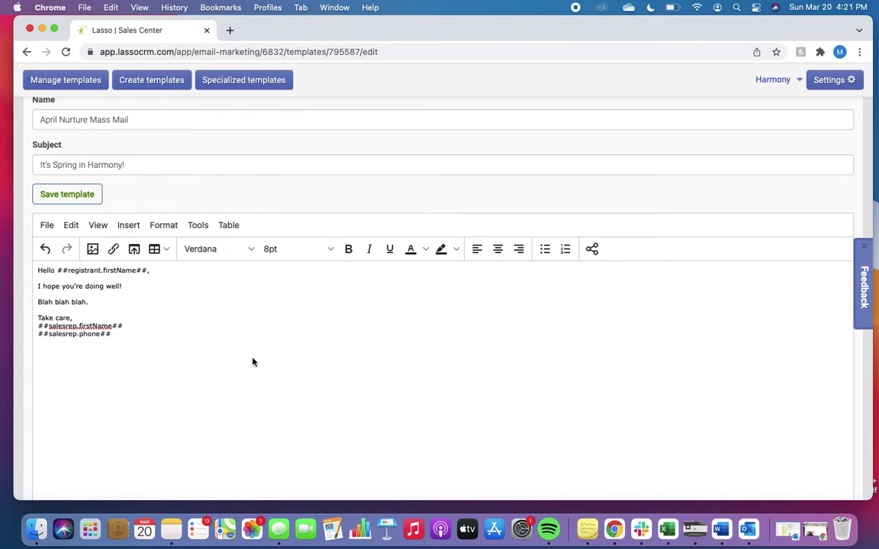
Insert the sales rep email token below the phone token in the signature and save the template.
click(130, 228)
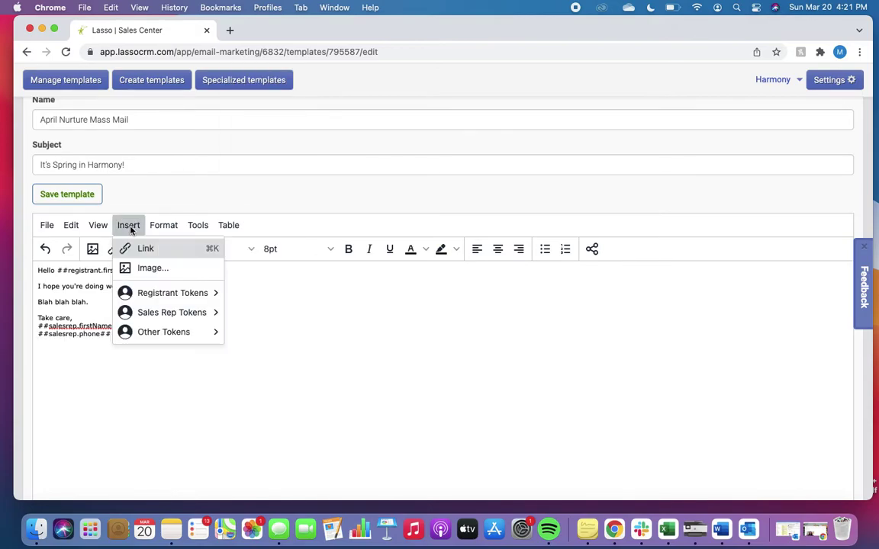
mouse_move(147, 312)
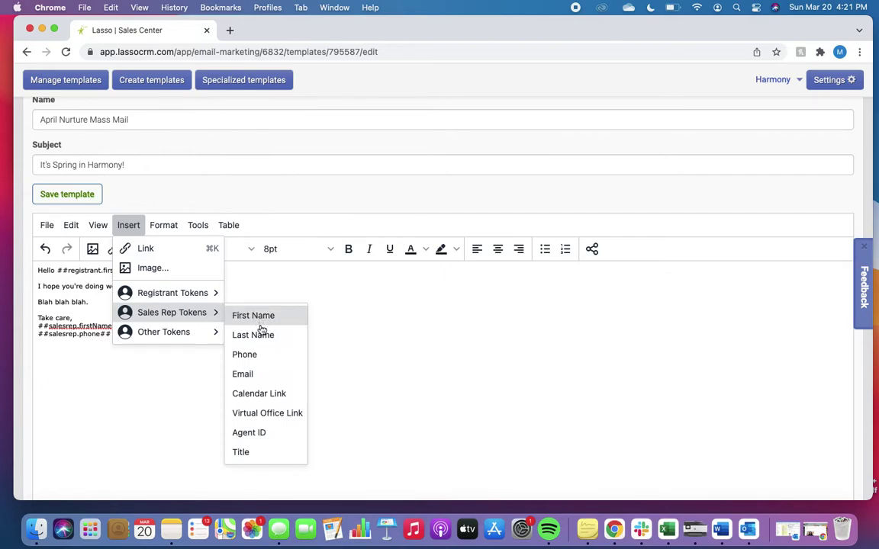
click(258, 374)
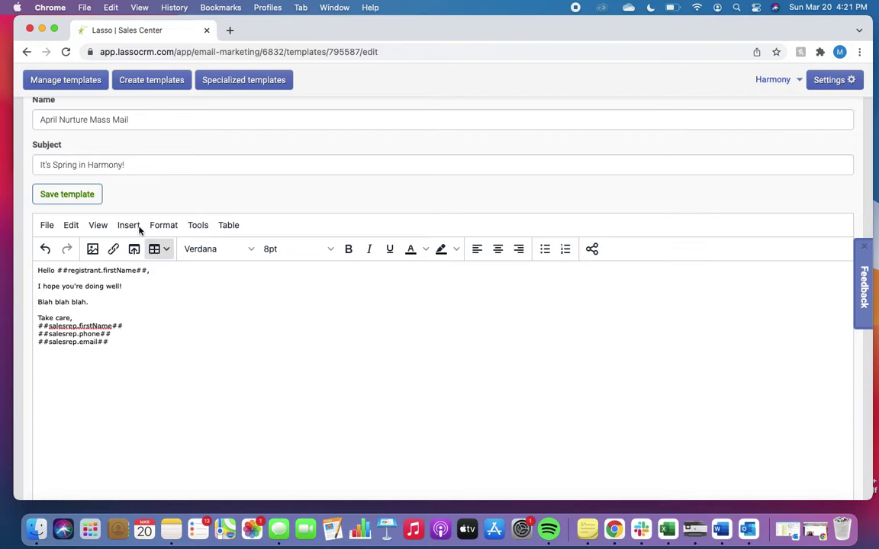
click(67, 194)
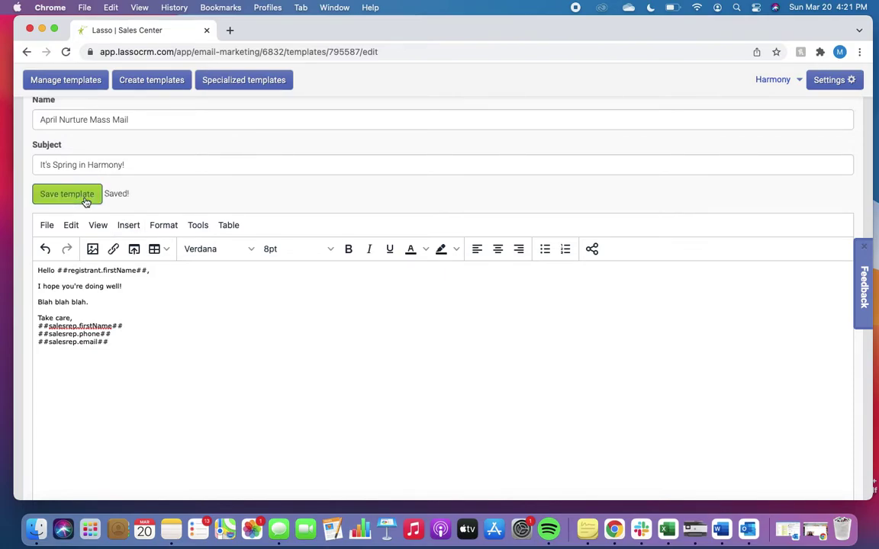
From the template details, edit the test email recipients by removing the listed address, and return to the template list without sending.
scroll(85, 200, up, 1)
scroll(80, 189, up, 3)
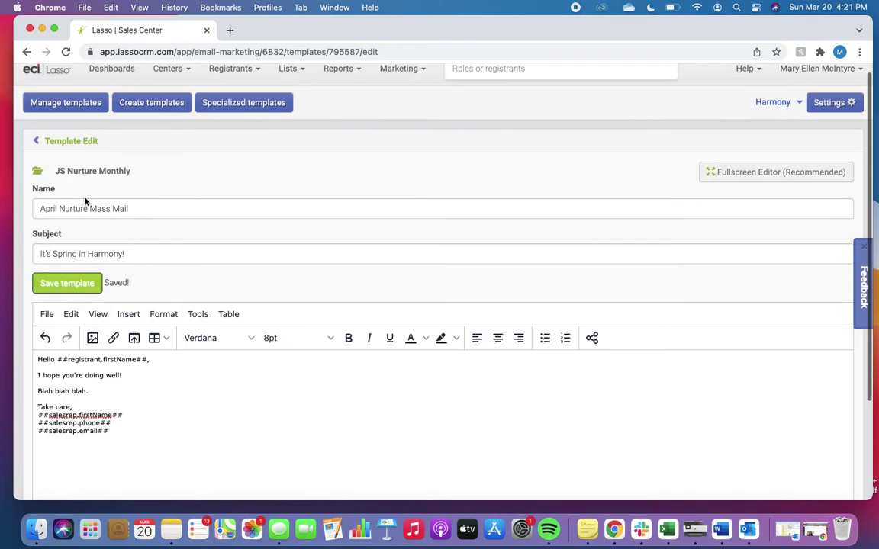
click(63, 144)
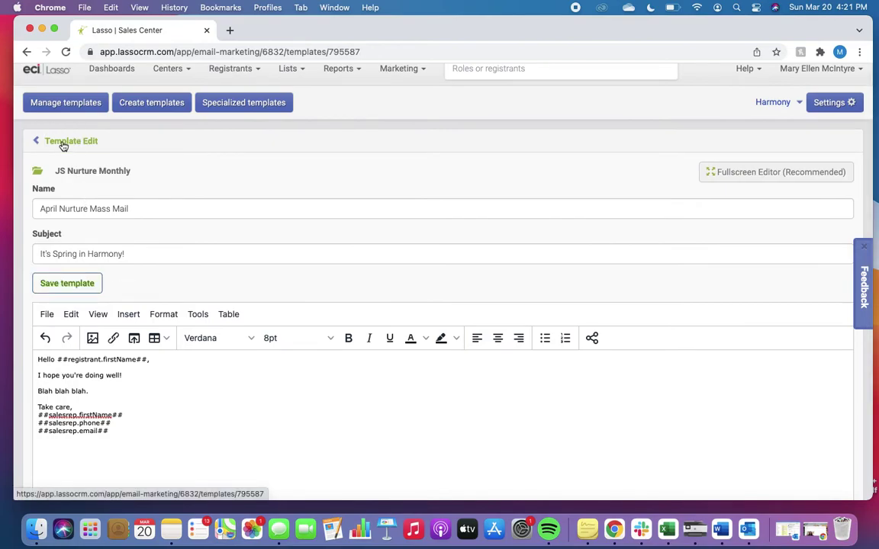
click(777, 186)
click(130, 234)
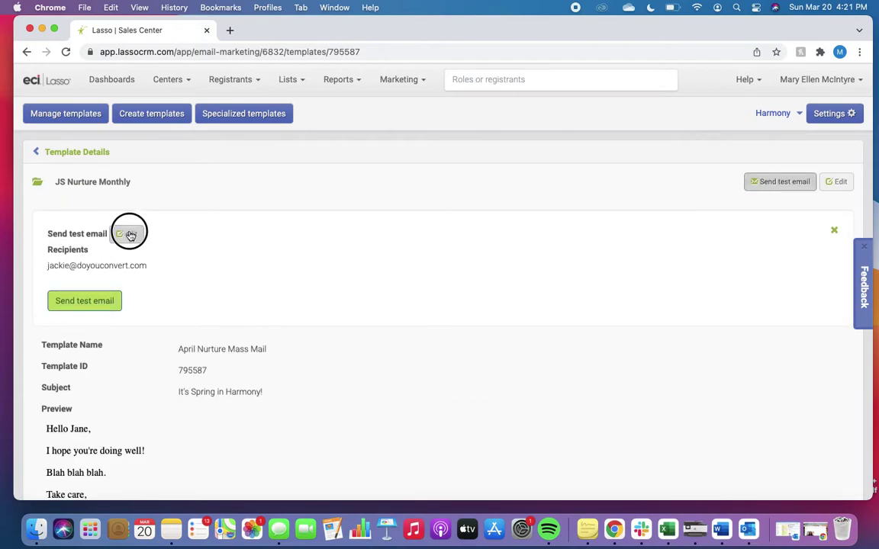
click(54, 268)
click(74, 307)
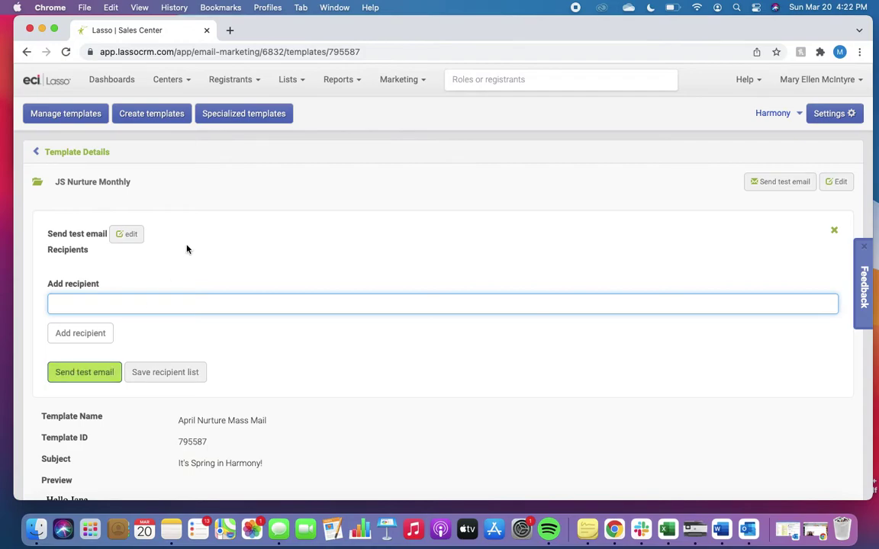
click(74, 152)
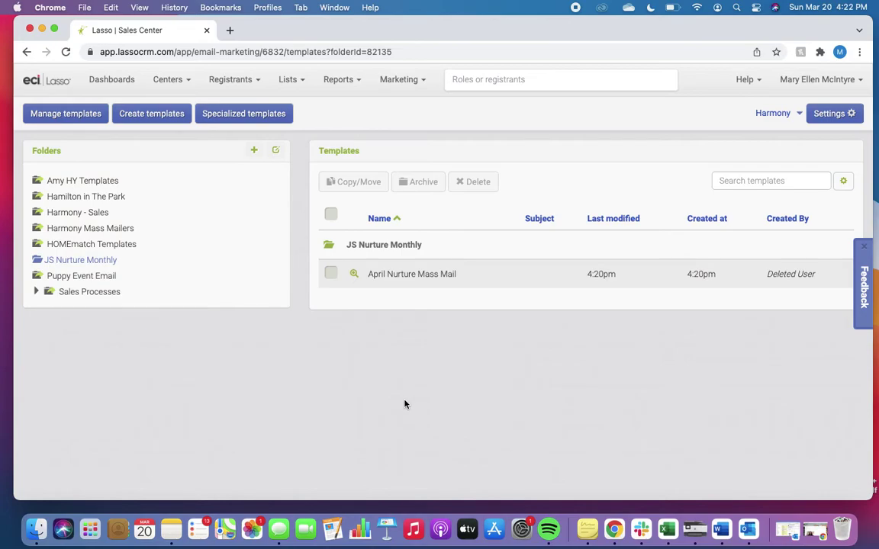
Return to the Harmony sales center and open the static list "Mass Mail Test Group".
click(777, 112)
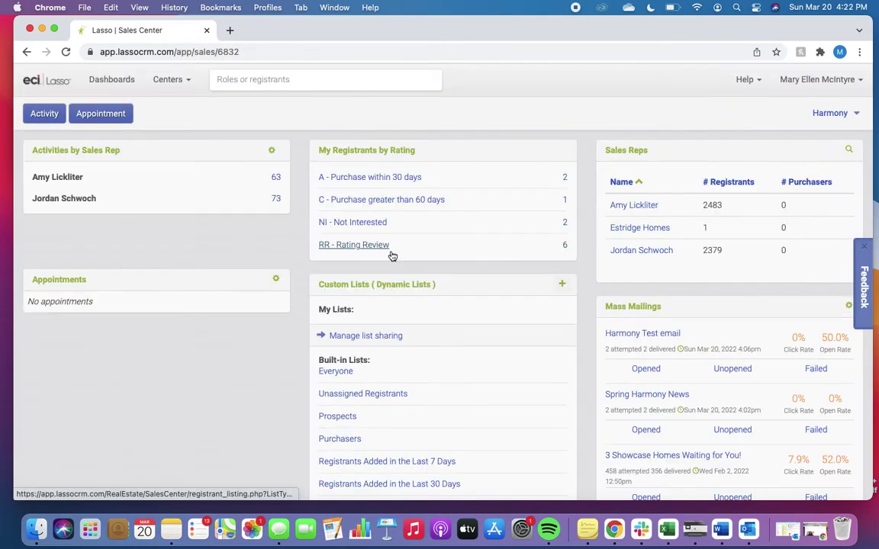
scroll(416, 298, down, 5)
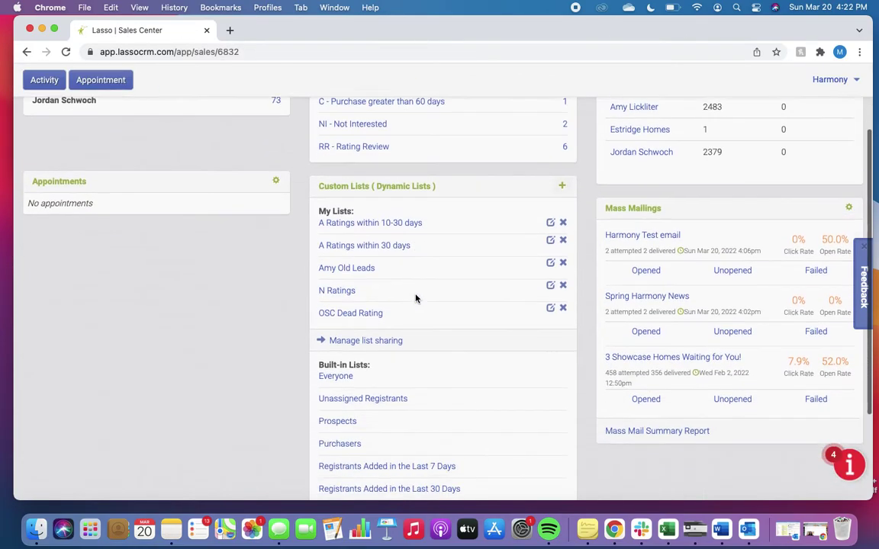
scroll(415, 299, up, 3)
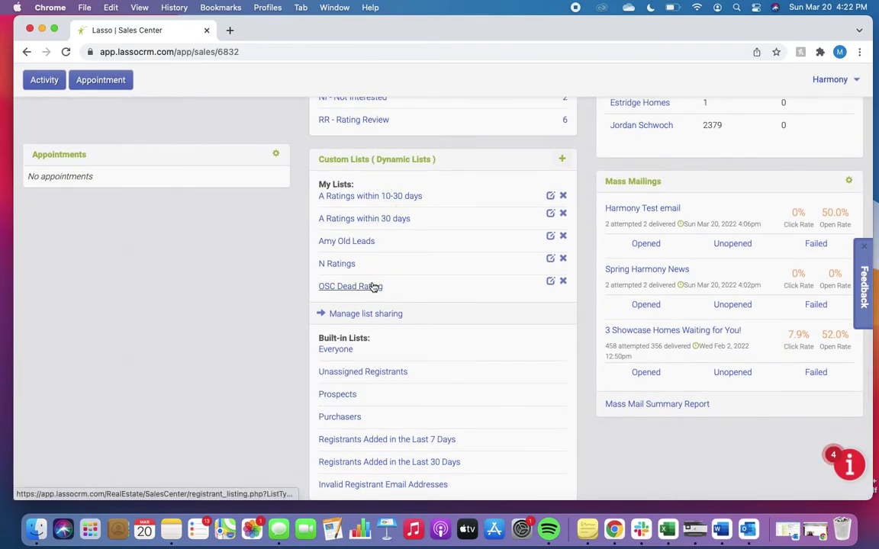
scroll(391, 341, down, 3)
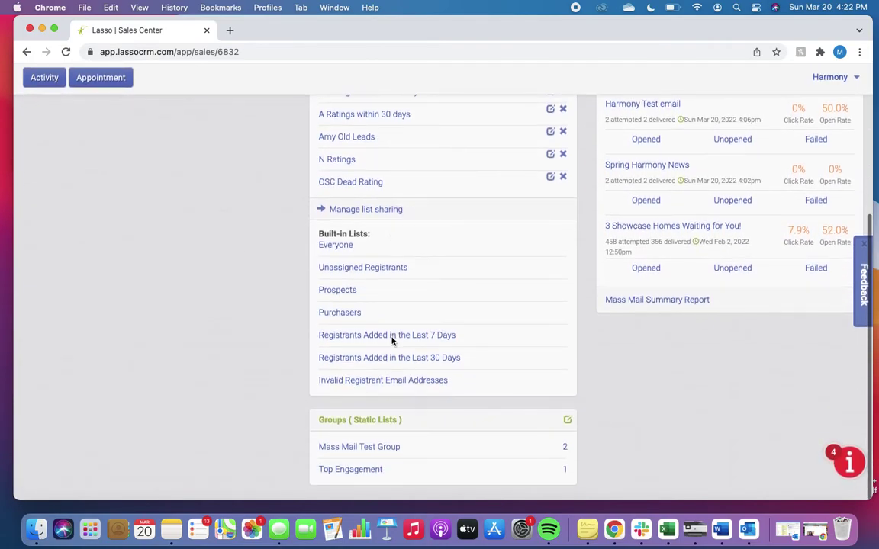
click(365, 455)
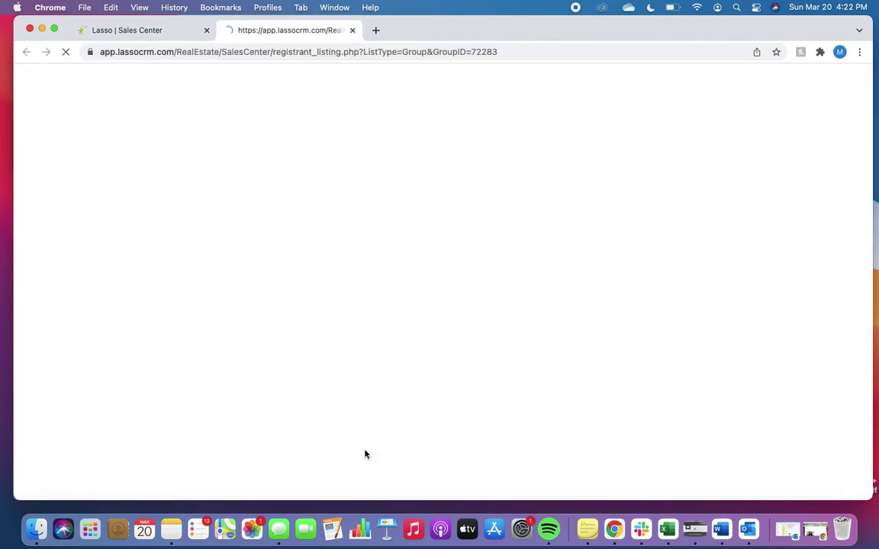
Prepare a mass mail to all registrants in the group with the "April Nurture Mass Mail" template, and close the mass mail window.
click(28, 181)
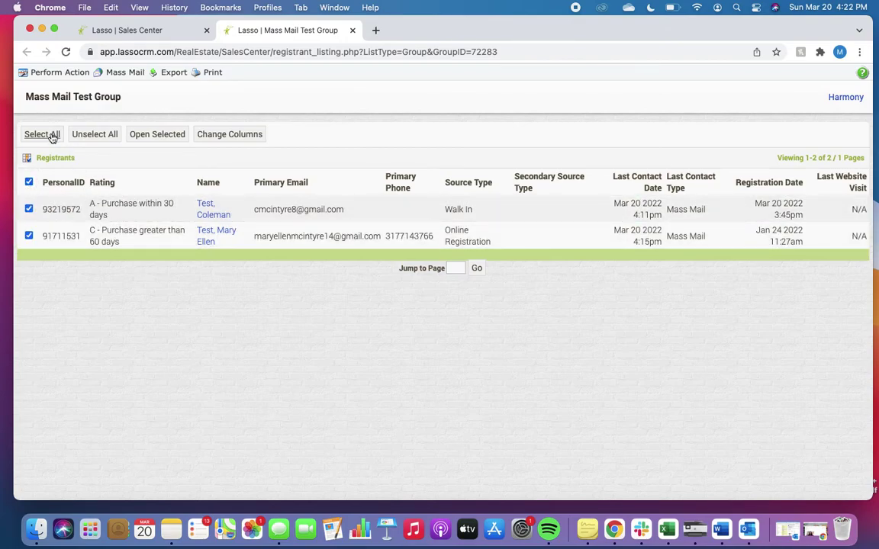
click(121, 72)
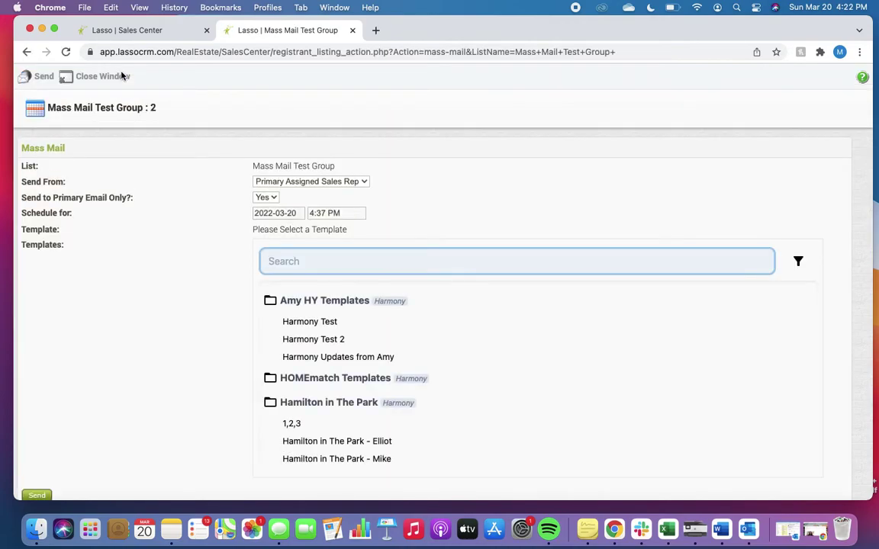
scroll(349, 321, down, 2)
scroll(349, 333, down, 10)
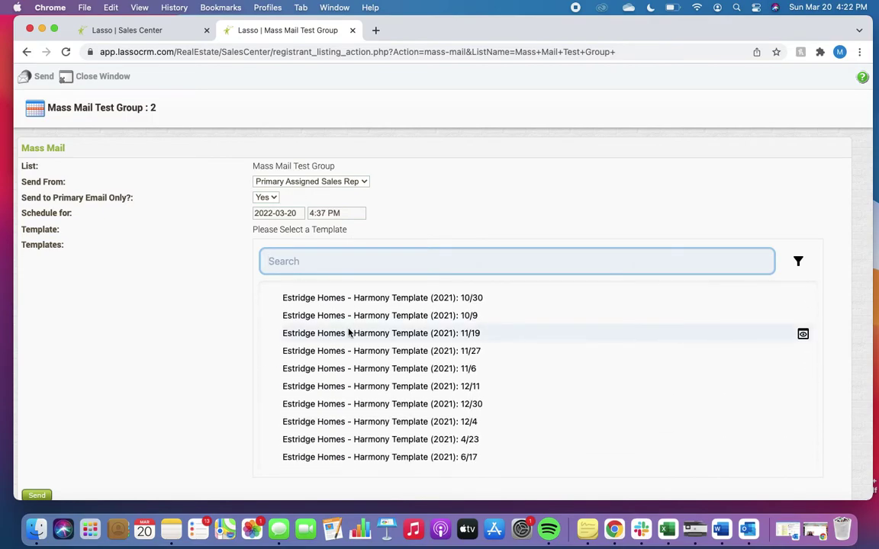
scroll(348, 332, up, 10)
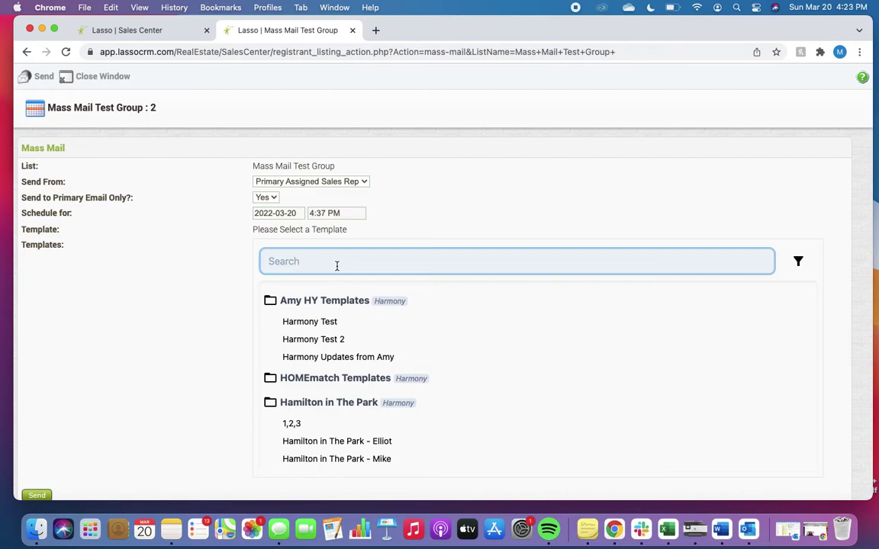
text(Mass)
click(338, 314)
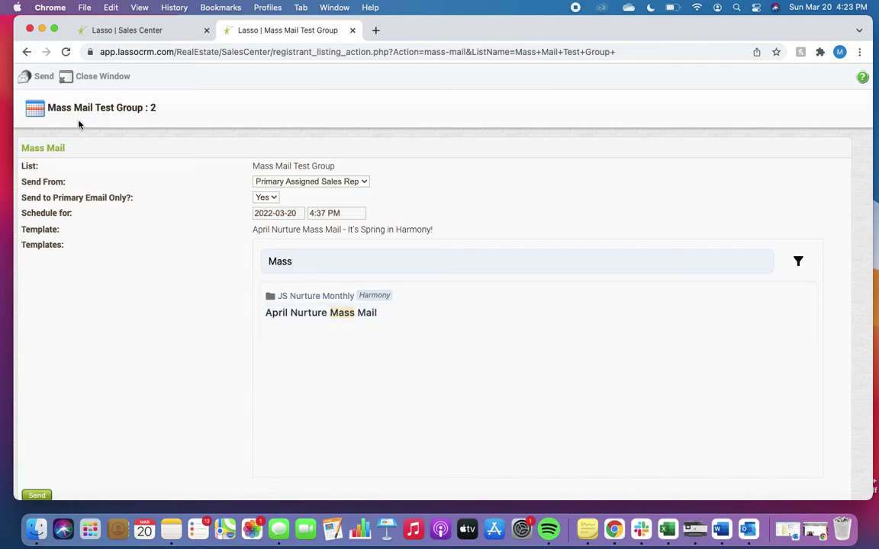
click(41, 78)
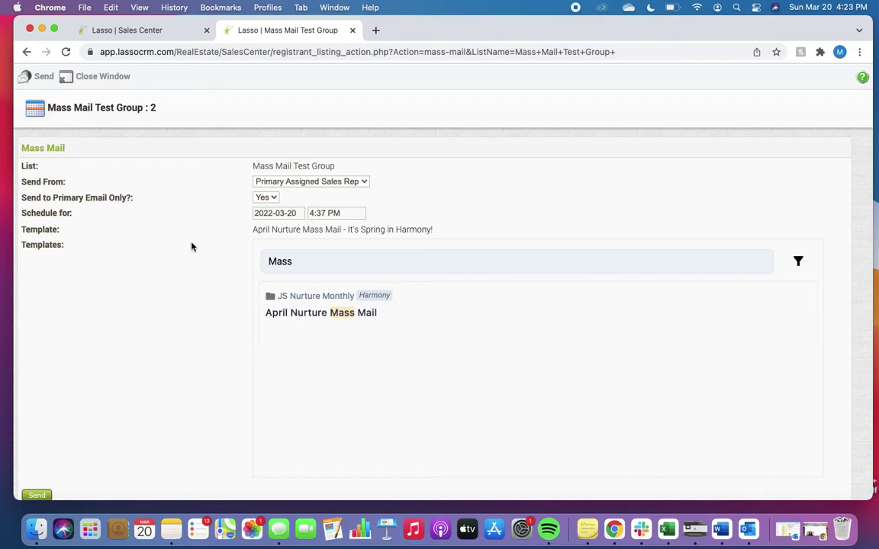
click(85, 77)
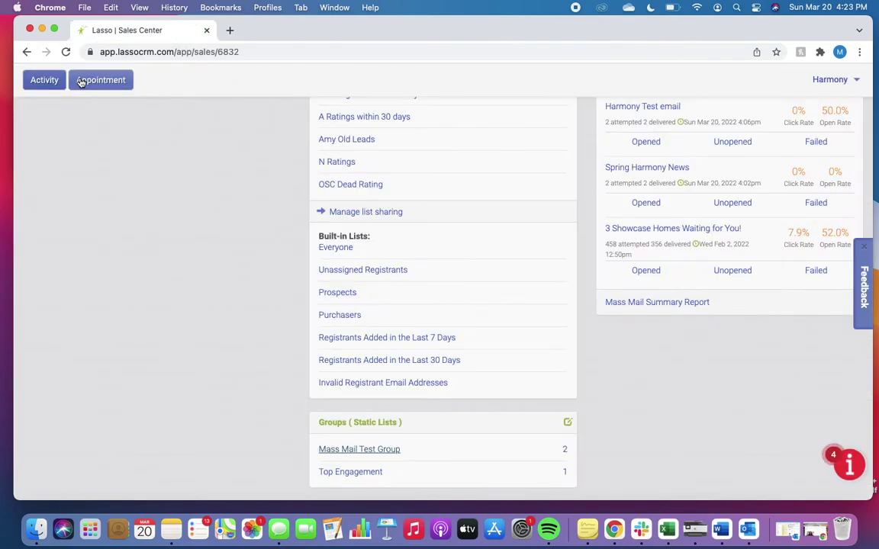
Reopen the "April Nurture Mass Mail" template from the JS Nurture Monthly folder for editing.
scroll(402, 271, up, 5)
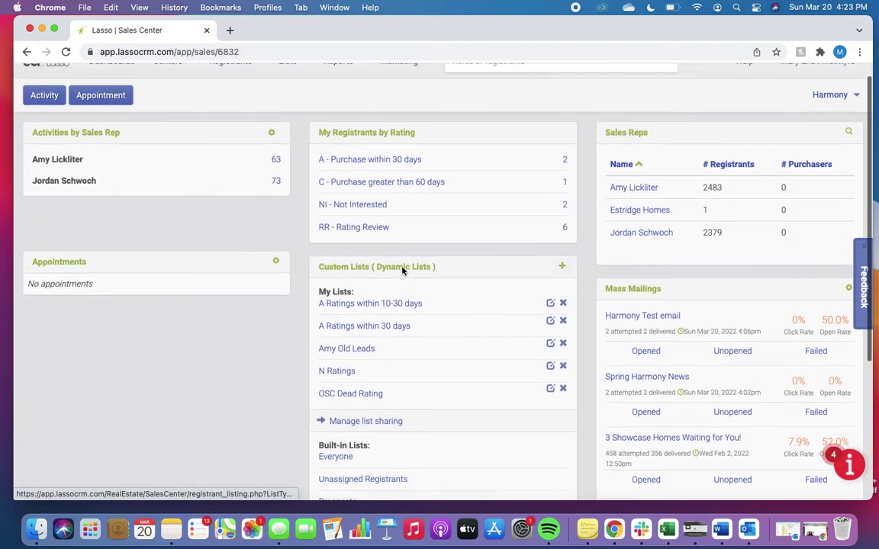
click(412, 81)
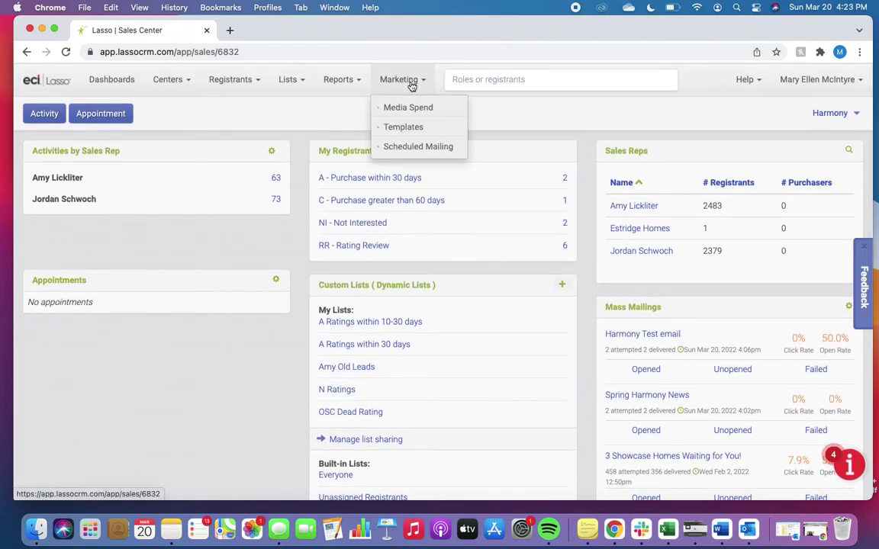
click(410, 129)
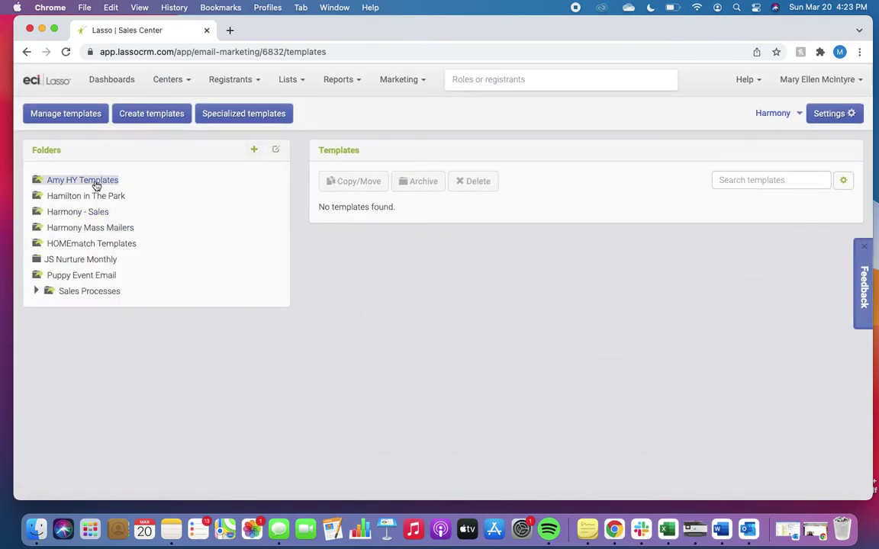
click(79, 260)
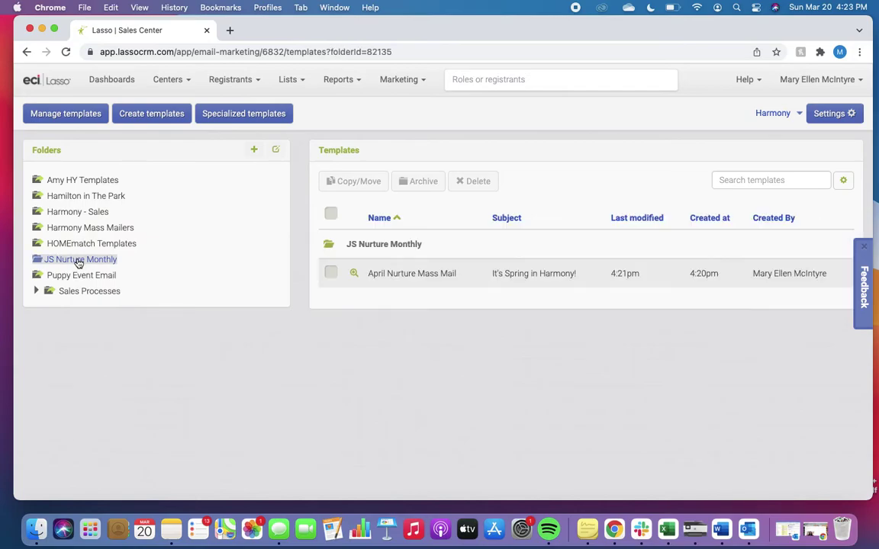
click(382, 278)
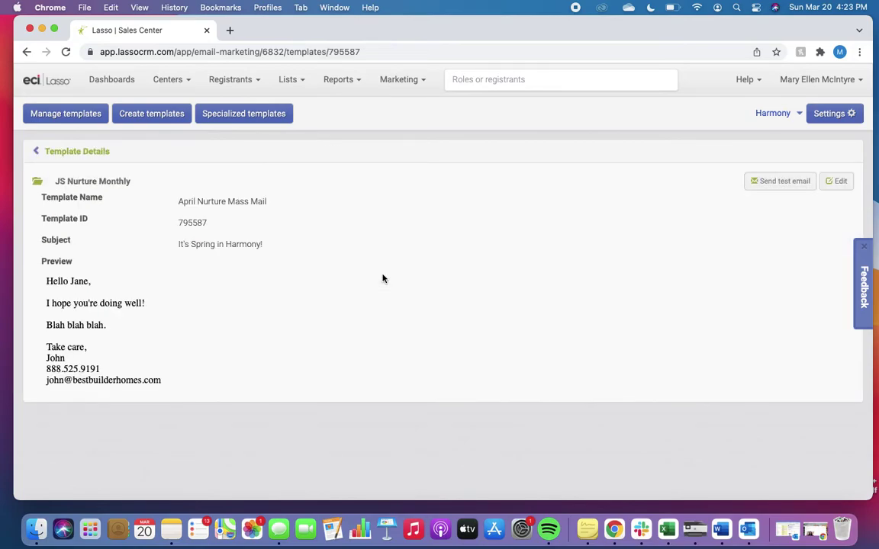
click(836, 180)
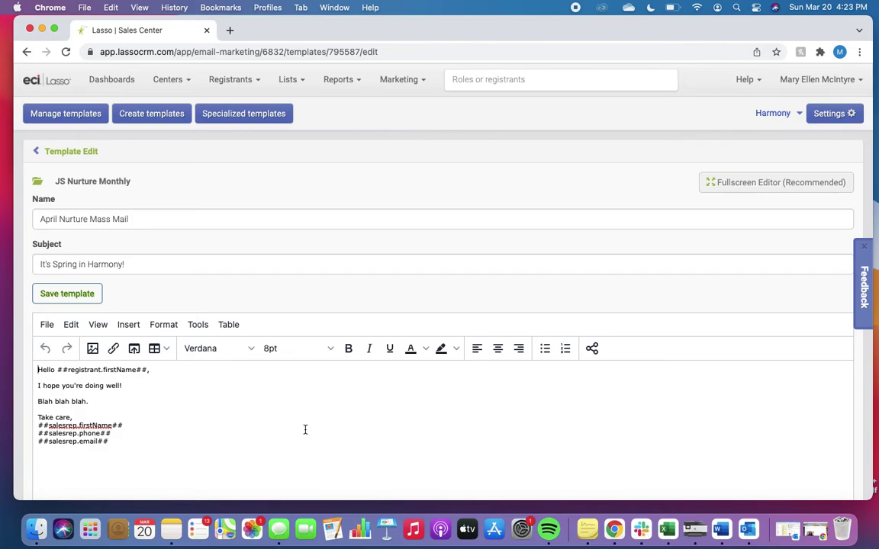
Copy the BombBomb video "Lasso Mass Mail Test" for email and return to the template editor.
click(820, 52)
click(729, 209)
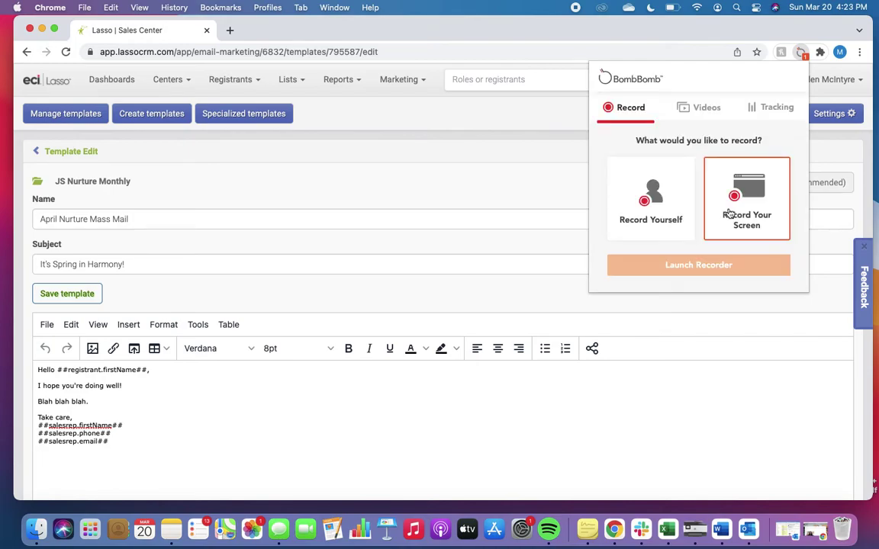
click(700, 119)
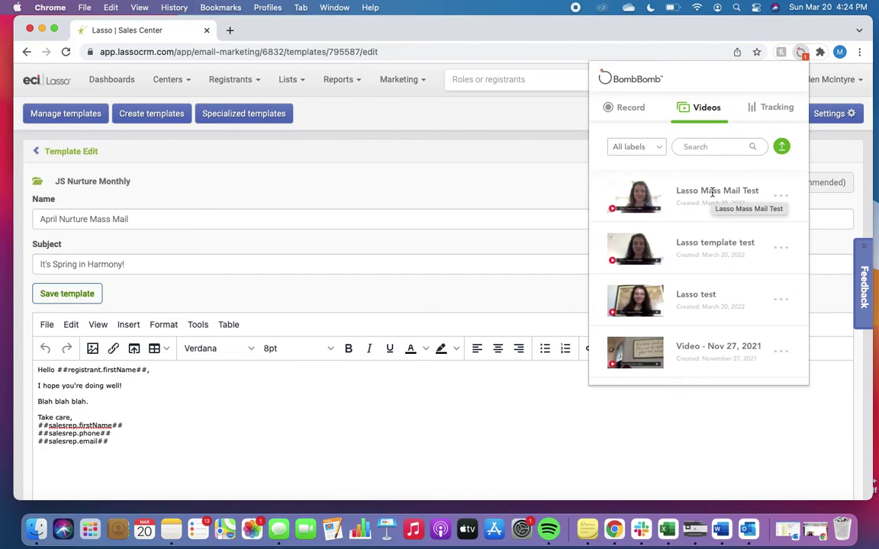
click(781, 200)
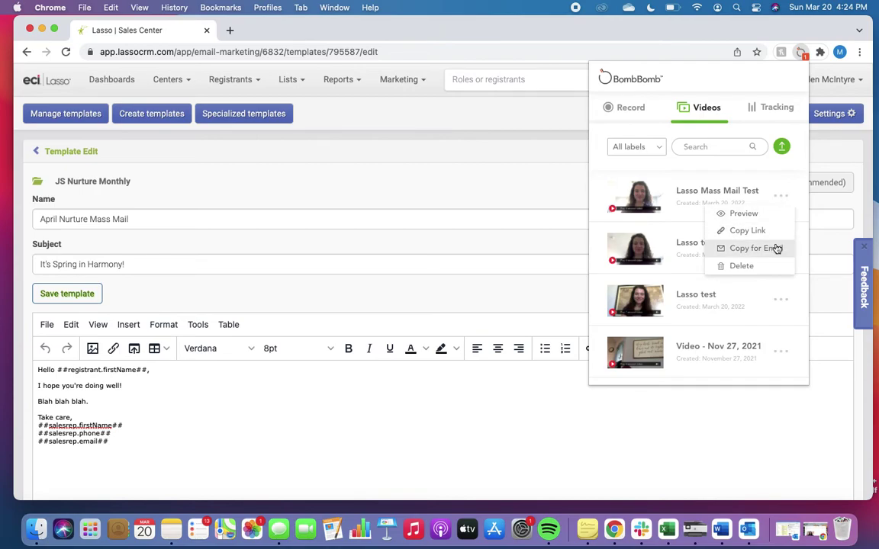
click(775, 251)
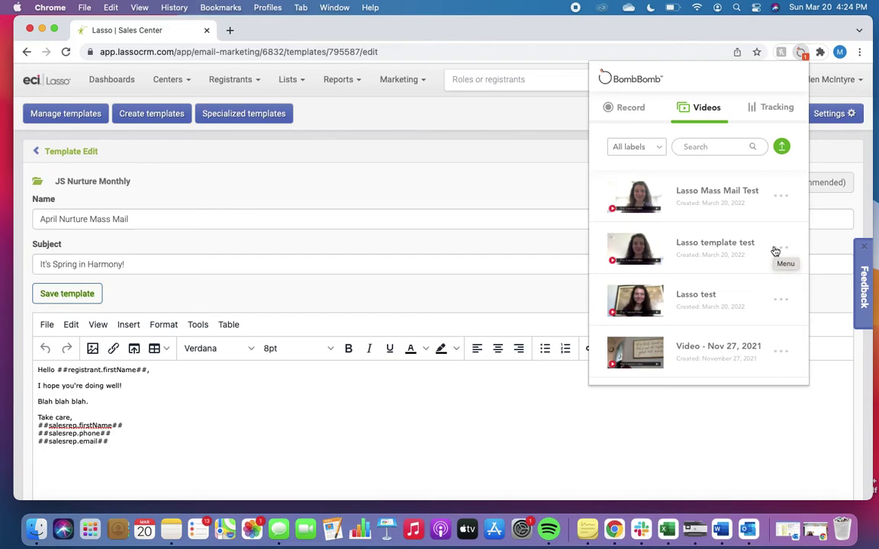
click(528, 381)
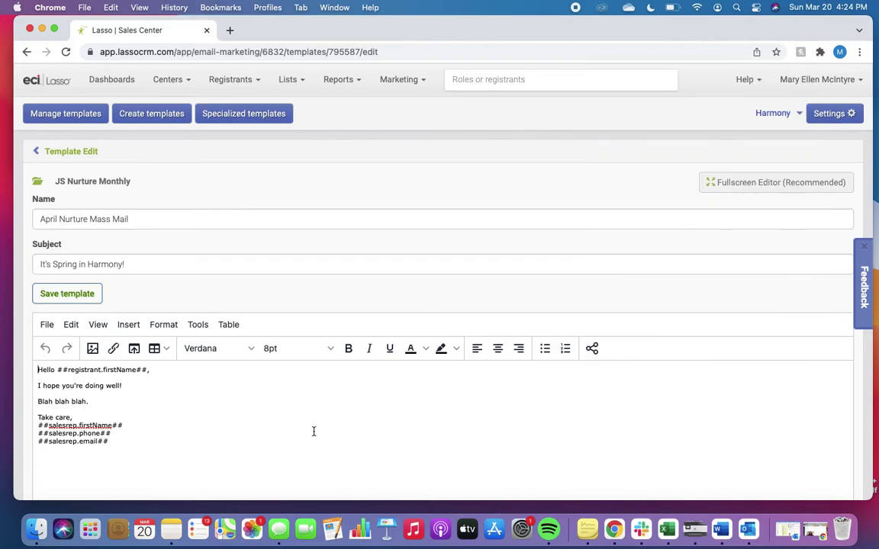
Insert the copied BombBomb video code into the template's source code below "I hope you're doing well!", and save the template.
click(203, 326)
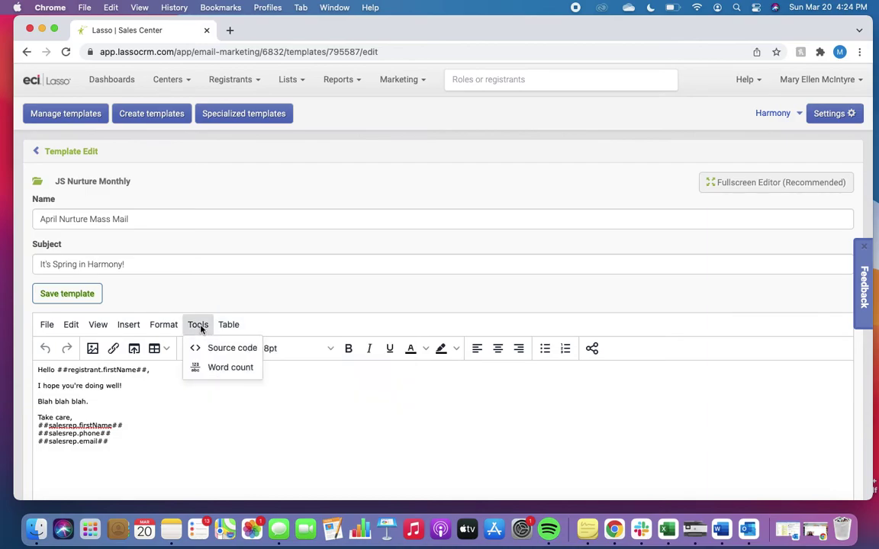
click(199, 326)
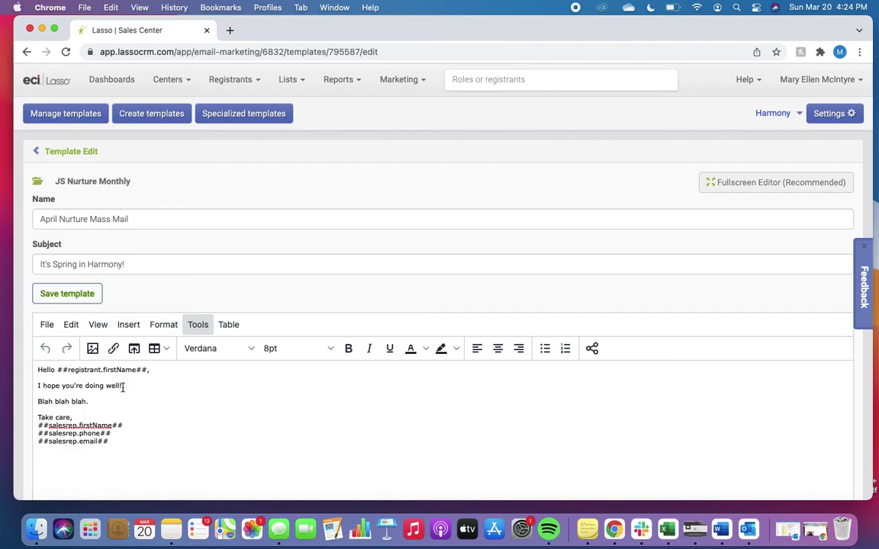
click(199, 326)
click(205, 350)
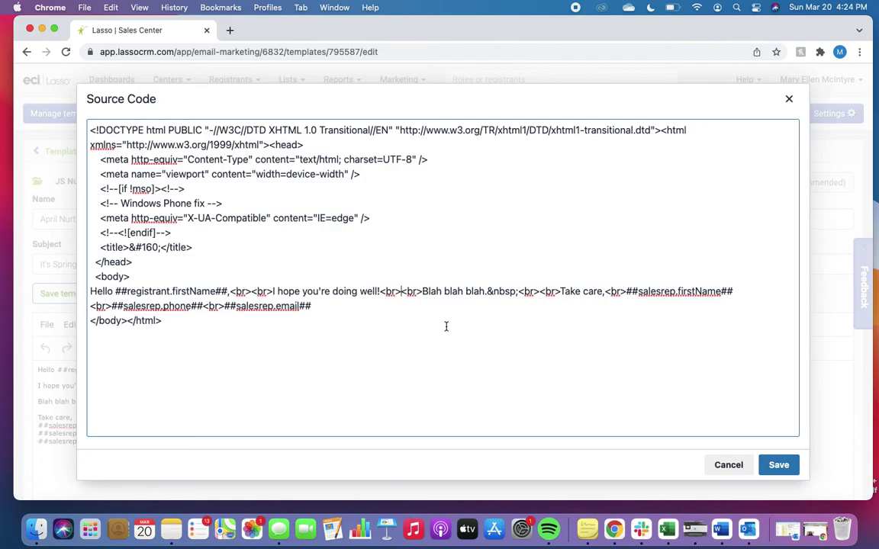
key(Return)
key(Return)
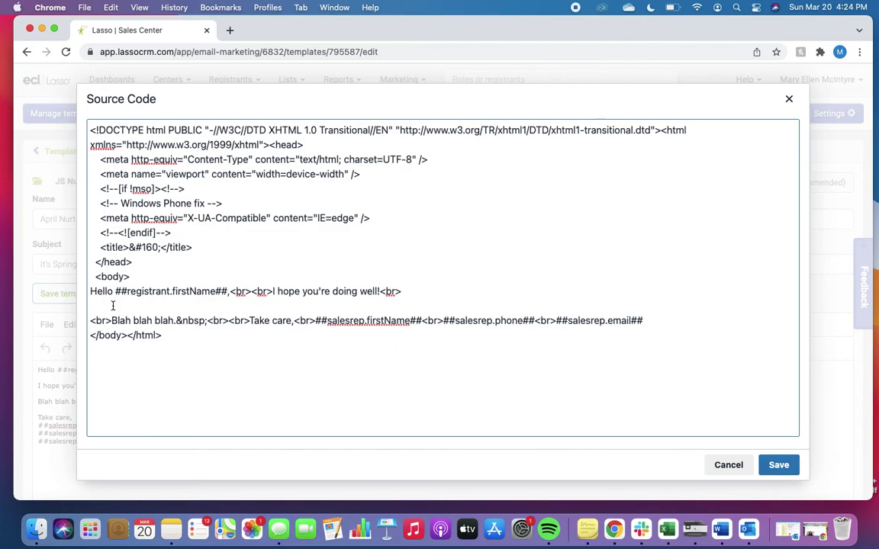
key(super+v)
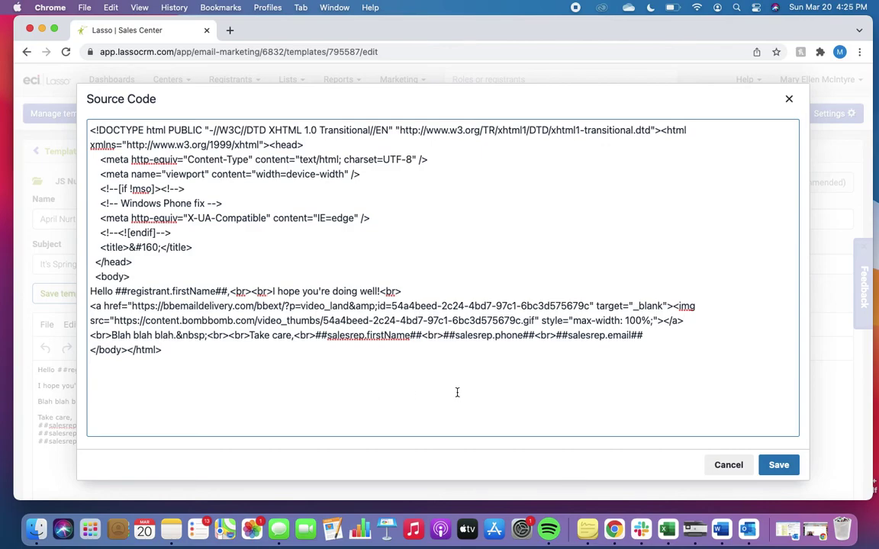
click(772, 464)
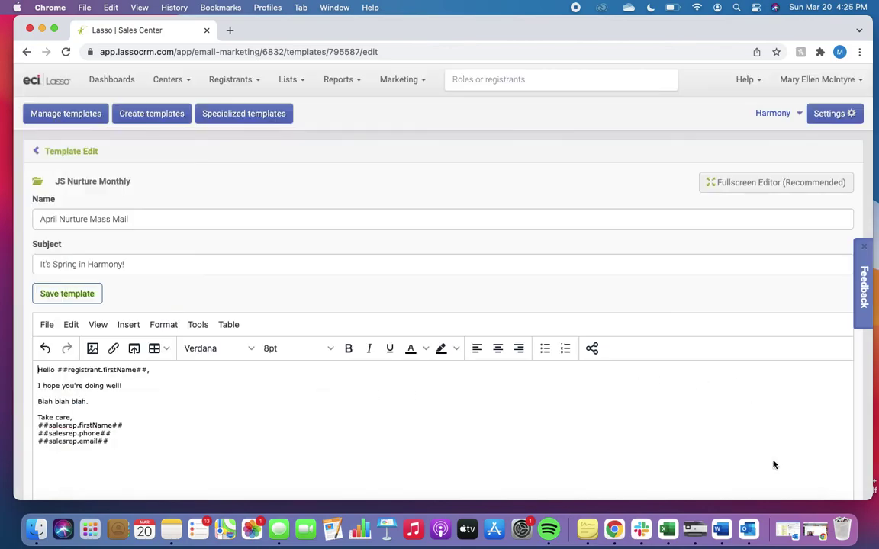
scroll(398, 415, down, 4)
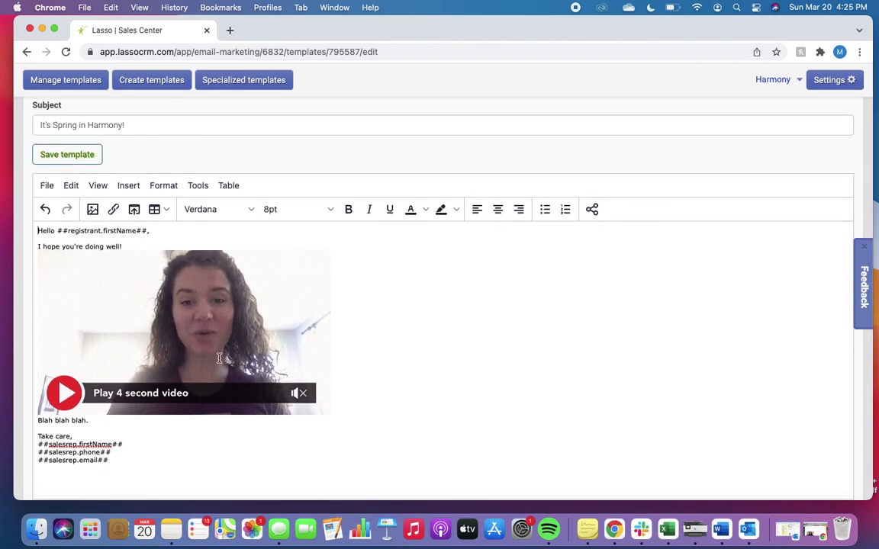
click(70, 155)
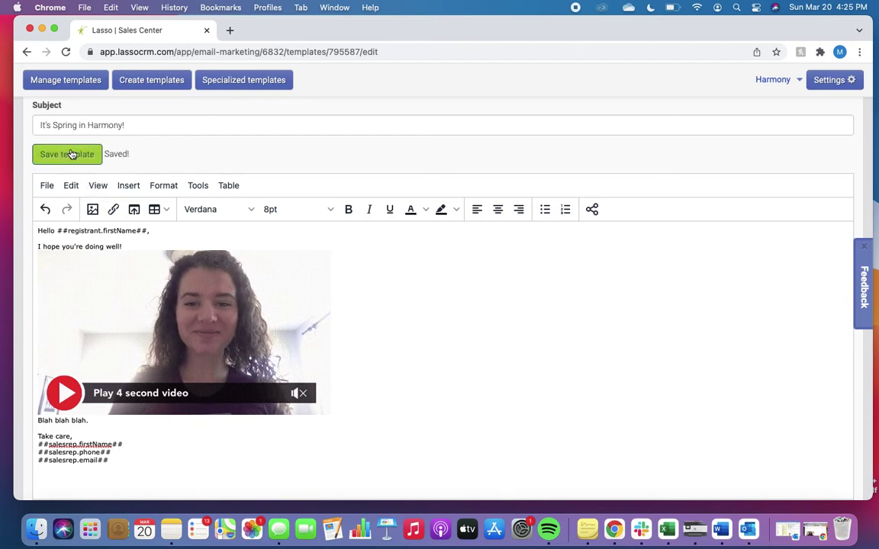
Go back to the Harmony sales center and open the "Mass Mail Test Group" list.
scroll(120, 190, up, 5)
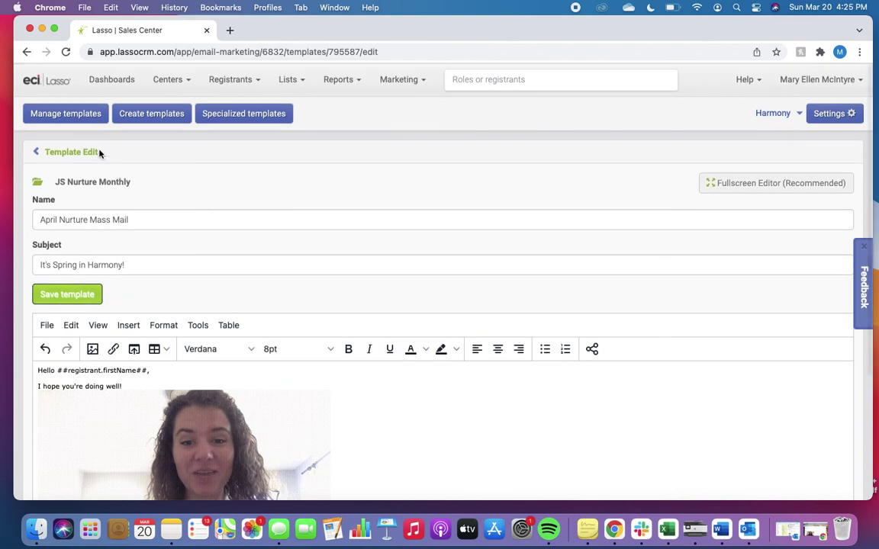
click(773, 112)
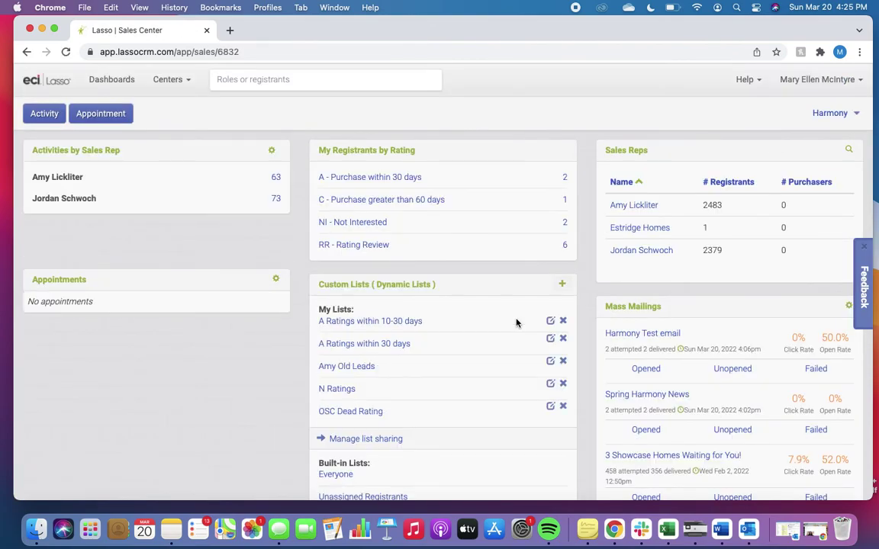
scroll(515, 323, down, 5)
click(367, 448)
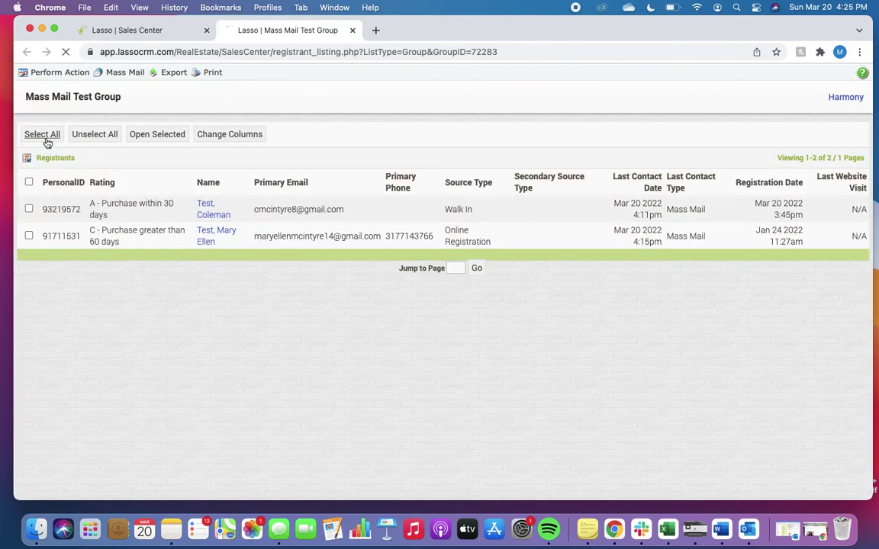
Start a mass mail to all registrants in the group, search templates for "Mass", and choose "April Nurture Mass Mail".
click(44, 135)
click(119, 73)
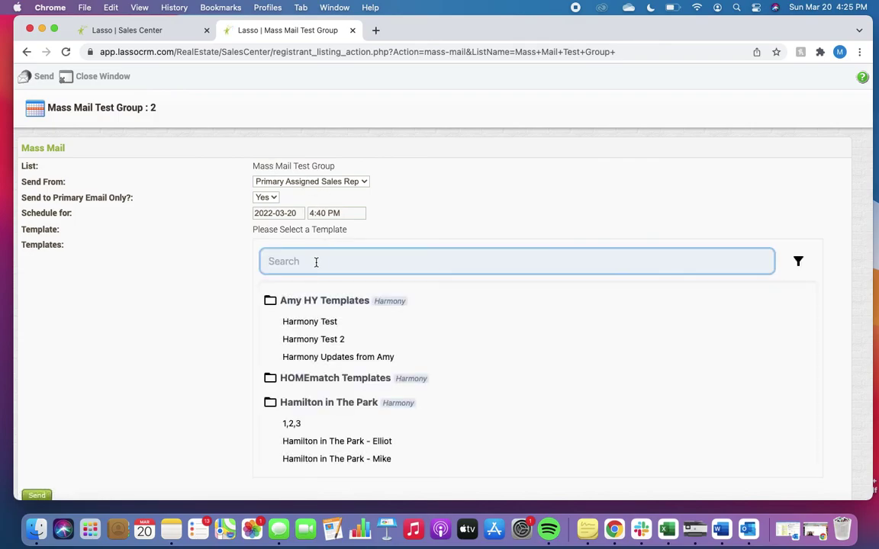
text(Mass)
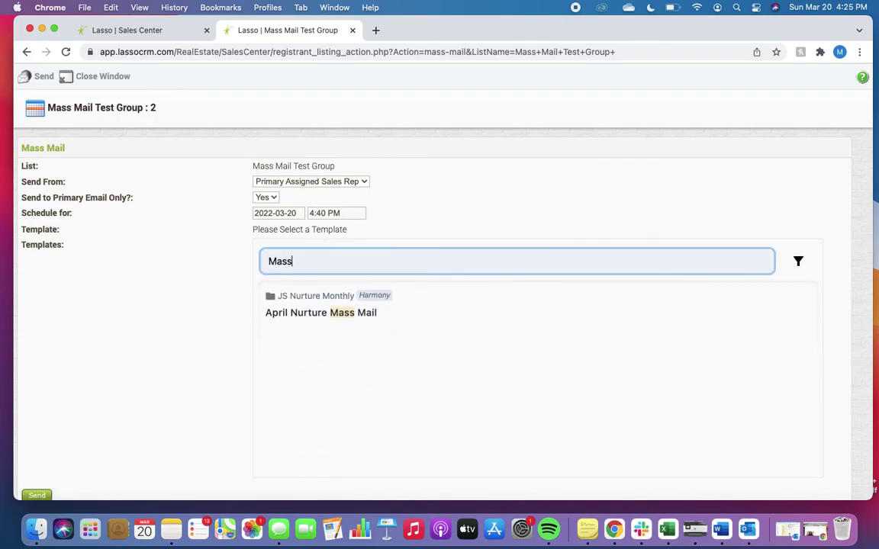
click(331, 317)
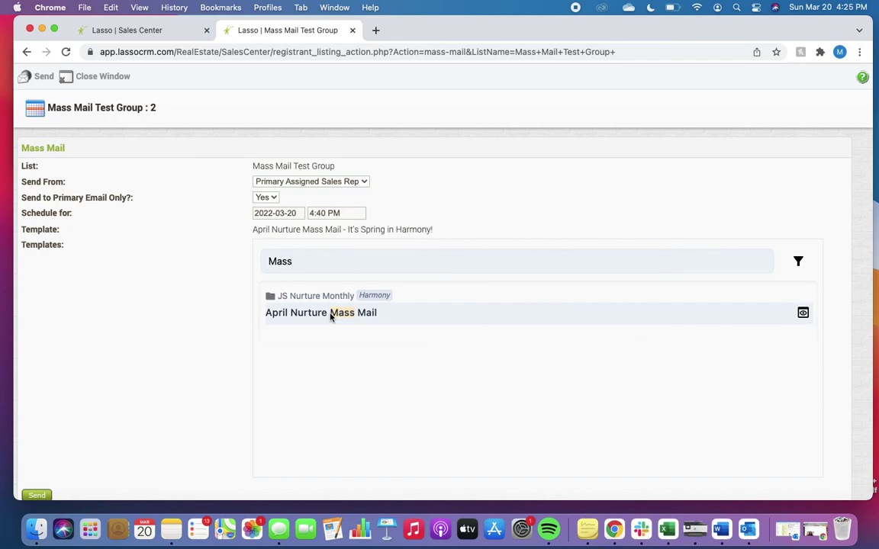